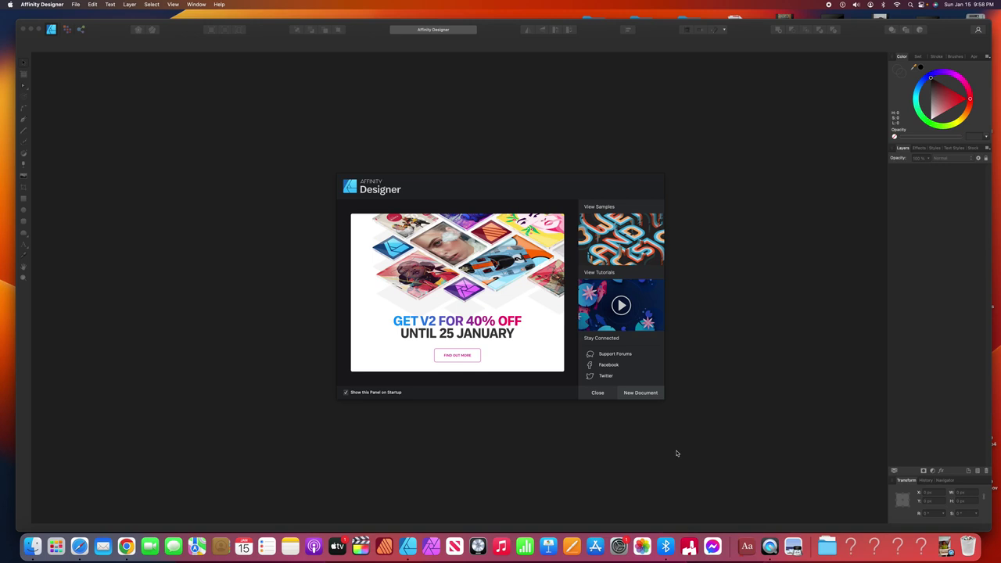
Create a new 2000 × 2000 px square document with a transparent background
{"action": "left_click", "coordinate": [643, 395]}
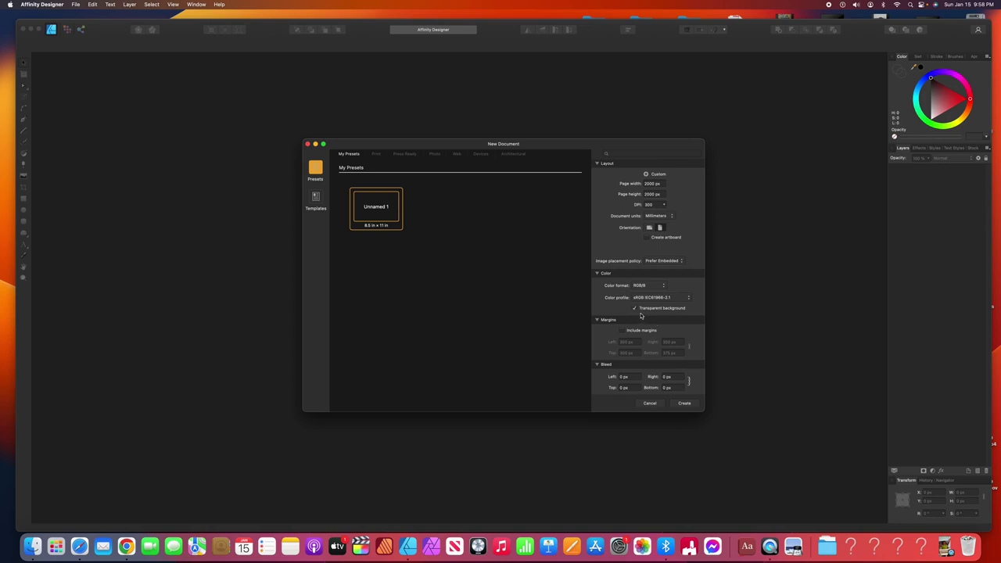
{"action": "left_click", "coordinate": [686, 404]}
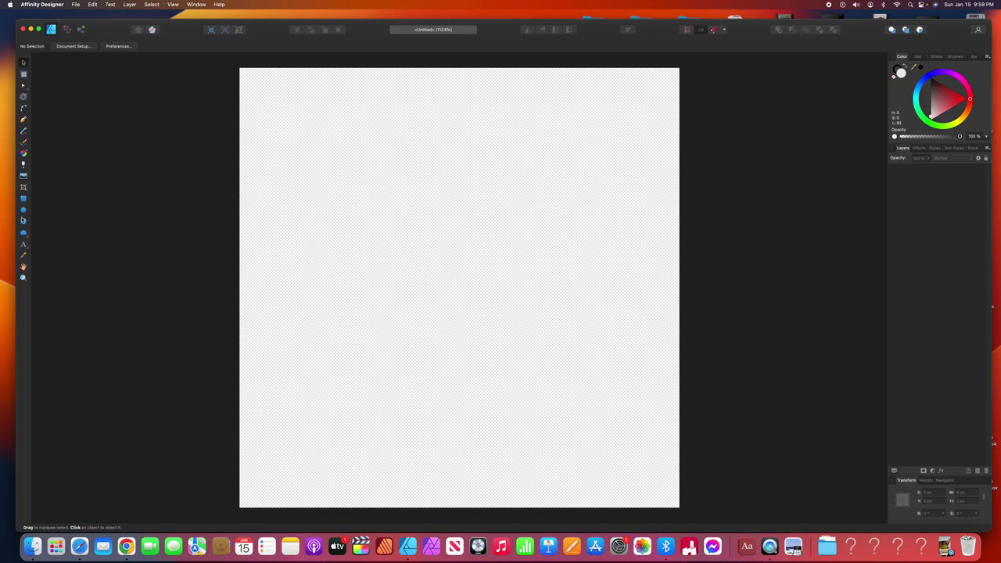
Draw a 926 px light grey circle and move it to the top centre of the page
{"action": "left_click", "coordinate": [28, 238]}
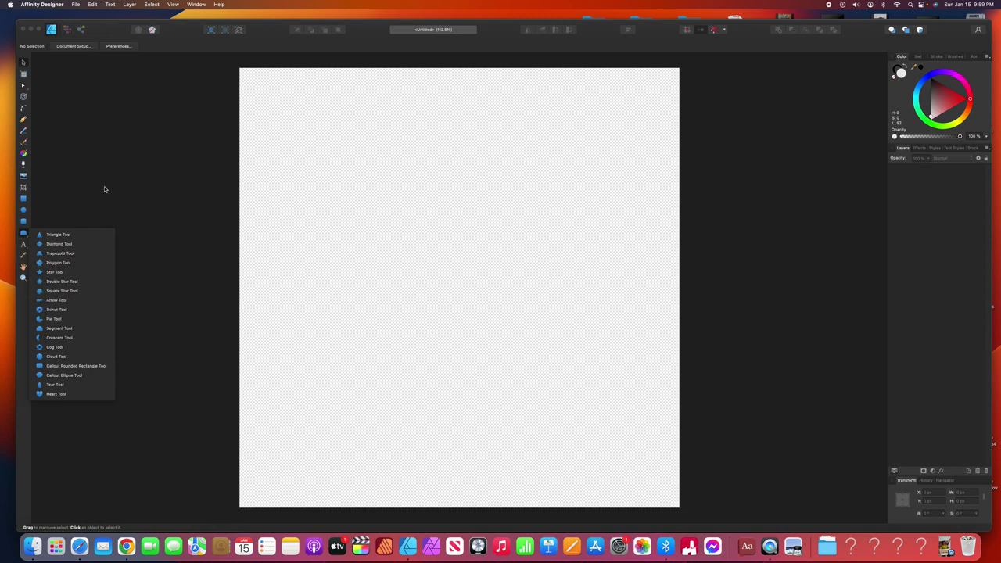
{"action": "left_click", "coordinate": [63, 214]}
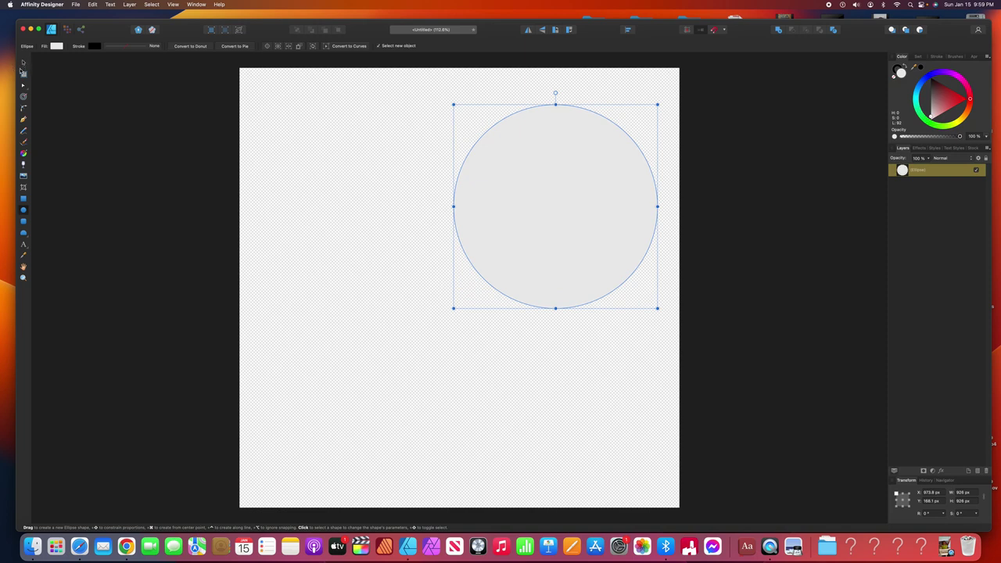
{"action": "left_click", "coordinate": [24, 62]}
{"action": "left_click_drag", "start_coordinate": [523, 188], "coordinate": [433, 198]}
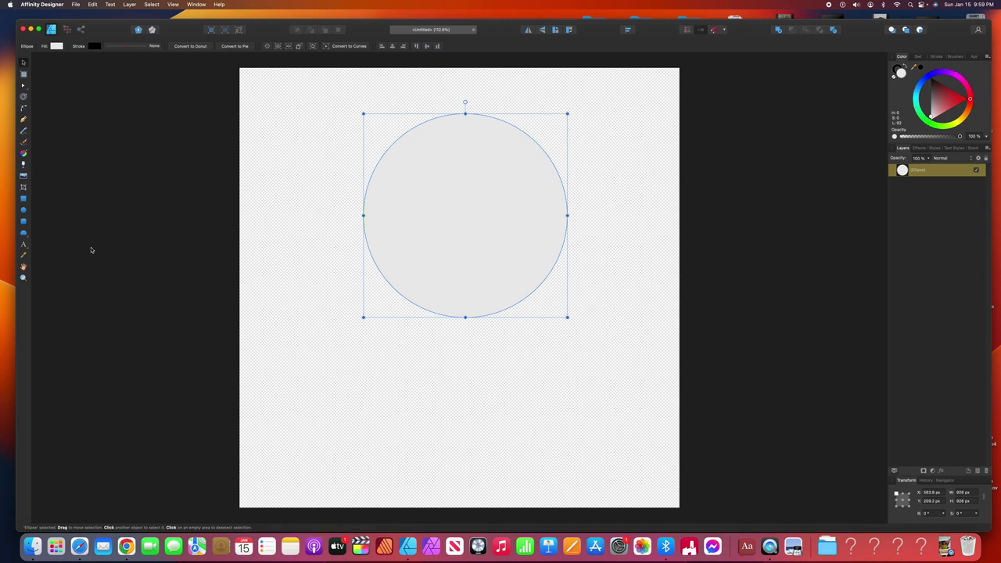
{"action": "left_click", "coordinate": [28, 249]}
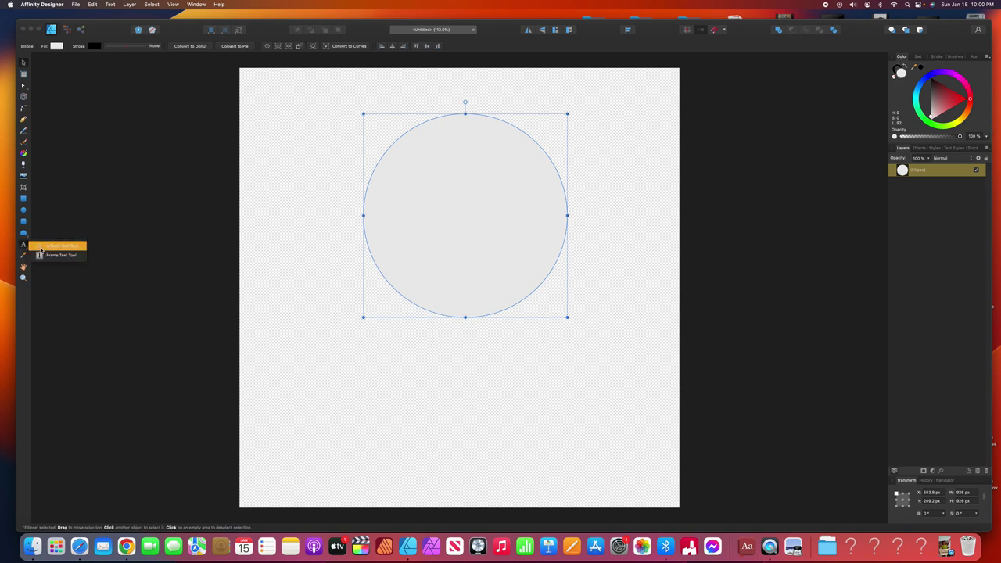
Type 'Frank's Tee Shirt Design tutorial' as path text along the circle's edge
{"action": "left_click", "coordinate": [41, 248]}
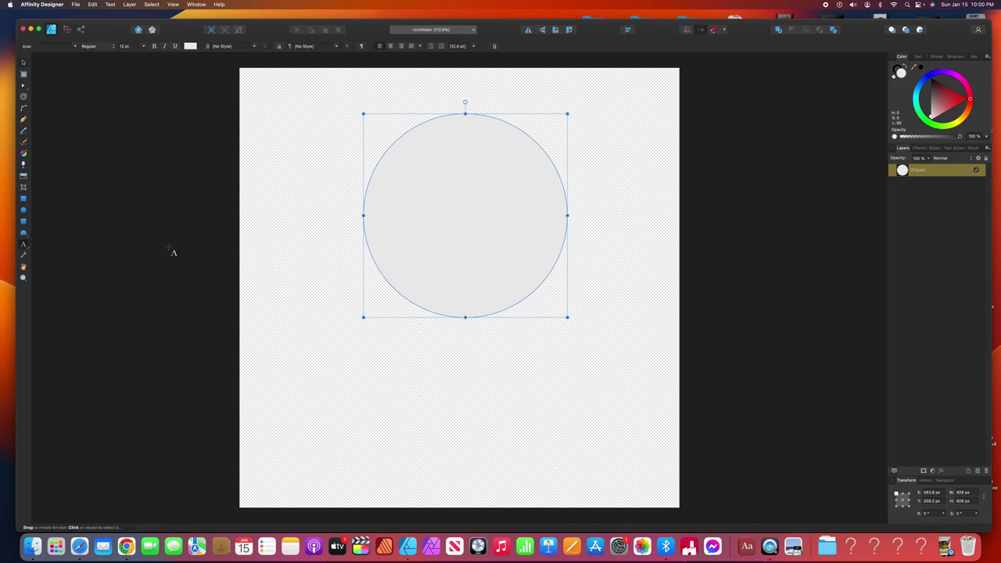
{"action": "left_click", "coordinate": [365, 209]}
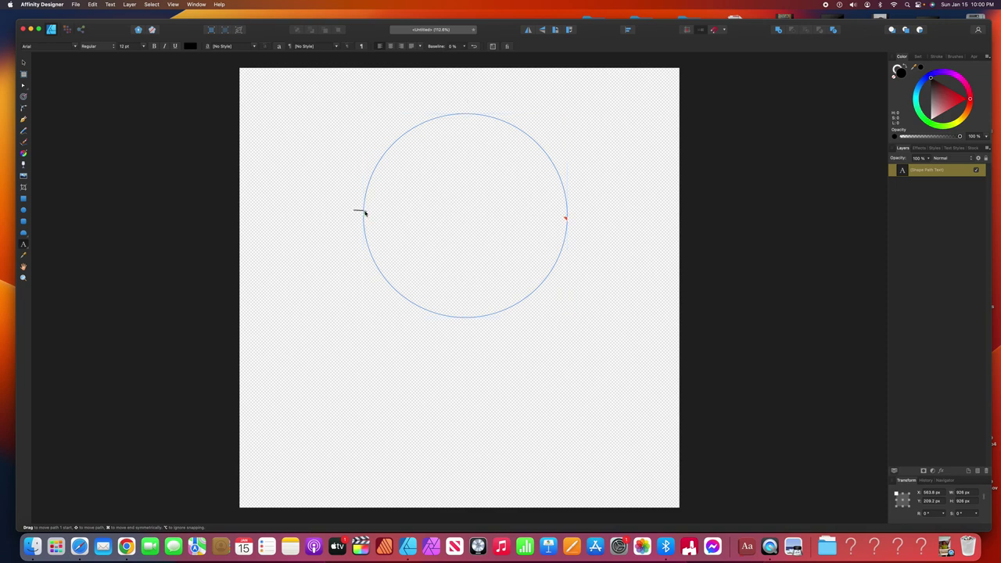
{"action": "key", "text": "Escape"}
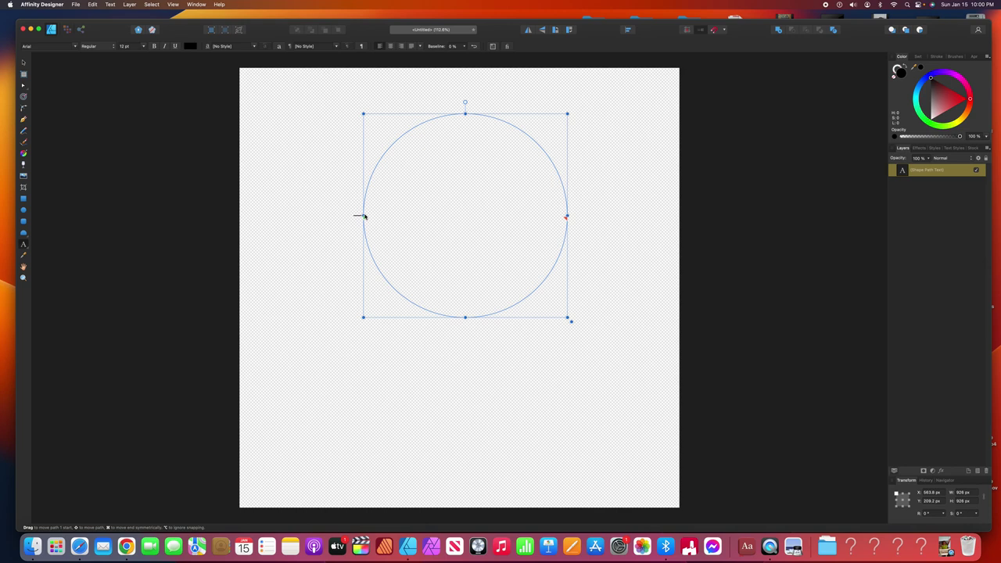
{"action": "left_click", "coordinate": [365, 217]}
{"action": "type", "text": "Frank"}
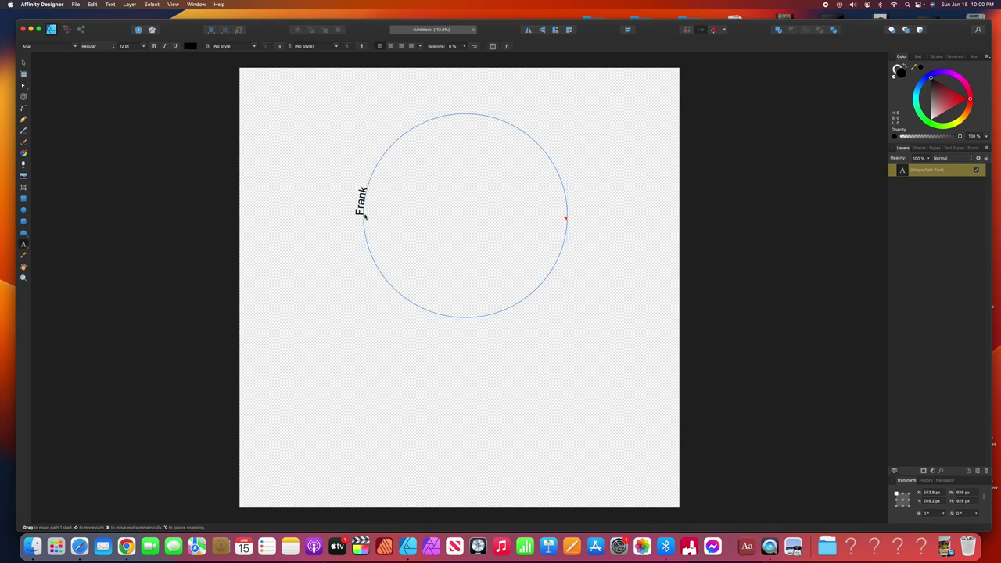
{"action": "type", "text": "'s Tee Shirrt"}
{"action": "key", "text": "BackSpace"}
{"action": "key", "text": "BackSpace"}
{"action": "type", "text": "t Design "}
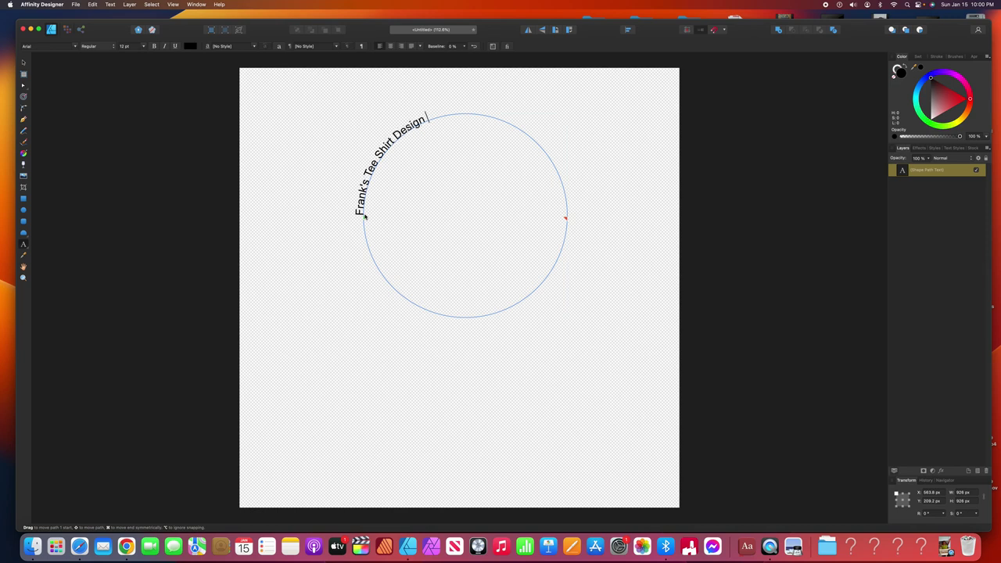
{"action": "type", "text": "tutorial"}
{"action": "key", "text": "Escape"}
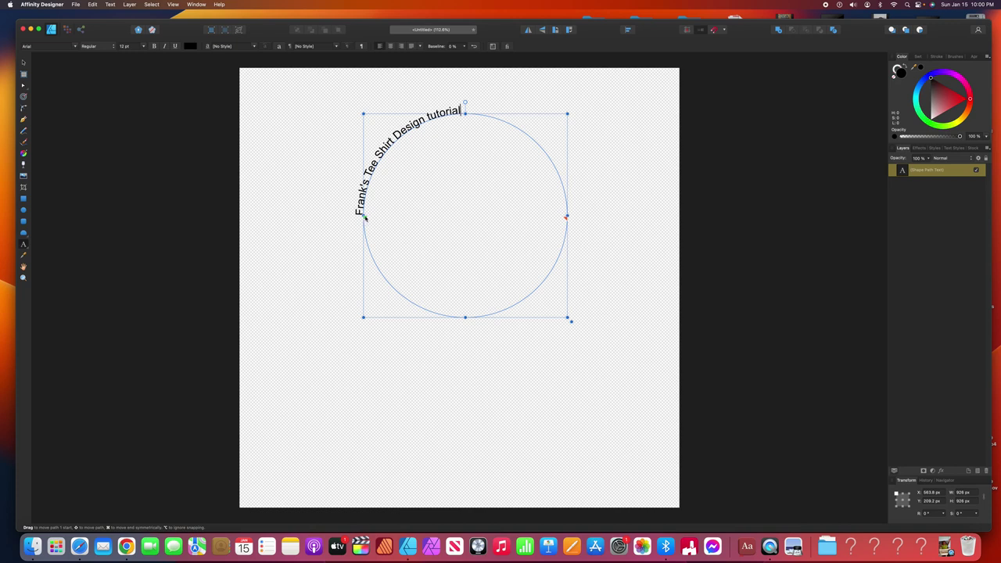
Drag the text's start point up so the title arcs along the circle's top
{"action": "right_click", "coordinate": [365, 218]}
{"action": "key", "text": "Escape"}
{"action": "left_click_drag", "start_coordinate": [365, 217], "coordinate": [404, 150]}
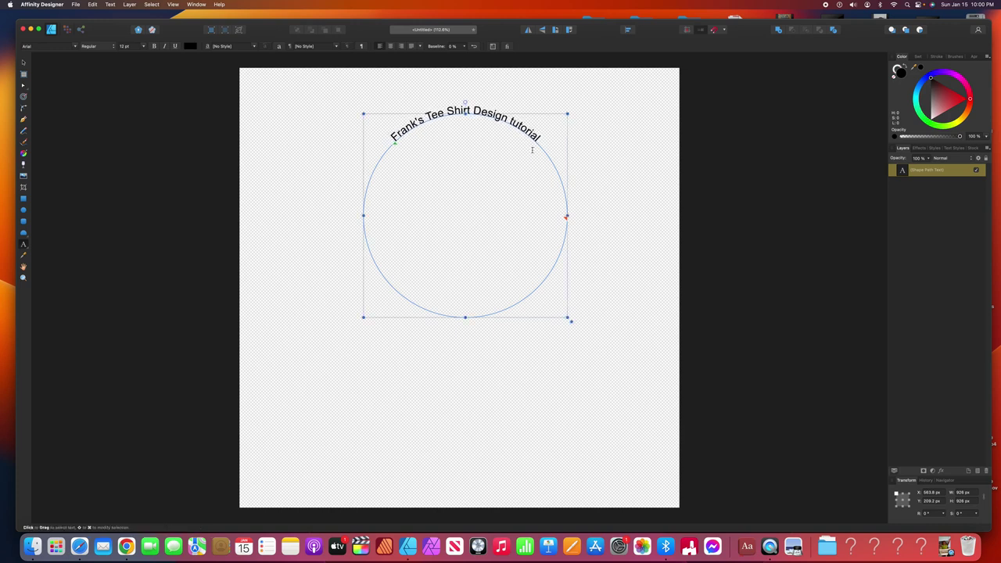
Select the whole curved title and set it to ChunkFive at 20 pt
{"action": "left_click_drag", "start_coordinate": [538, 137], "coordinate": [394, 139]}
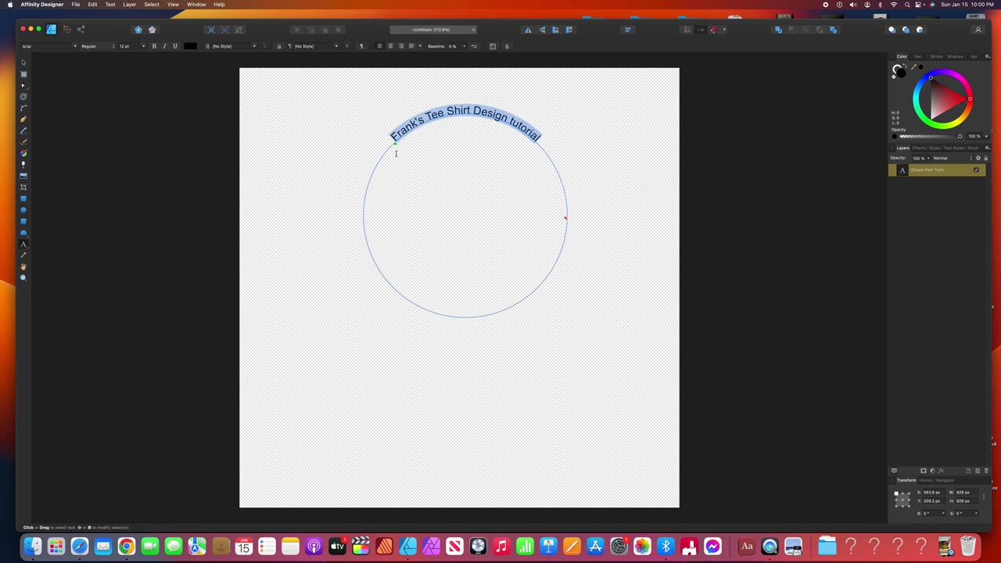
{"action": "left_click", "coordinate": [75, 49]}
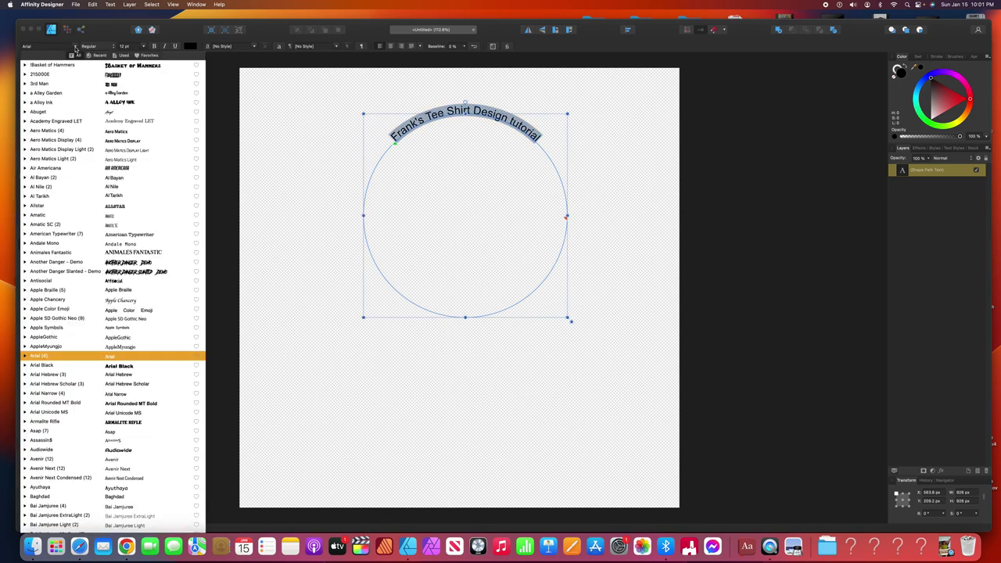
{"action": "scroll", "coordinate": [130, 308], "scroll_direction": "down", "scroll_amount": 10}
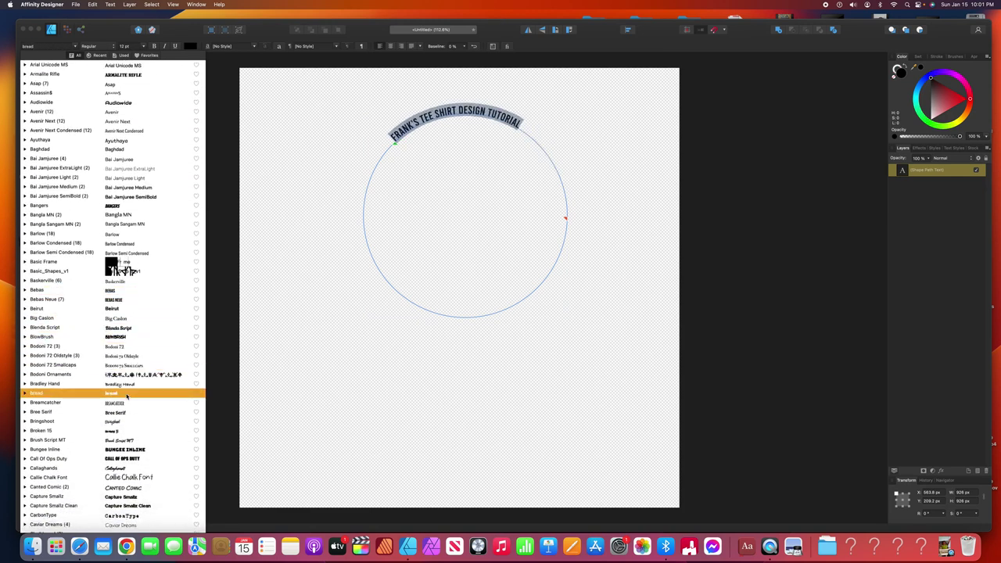
{"action": "scroll", "coordinate": [129, 329], "scroll_direction": "down", "scroll_amount": 6}
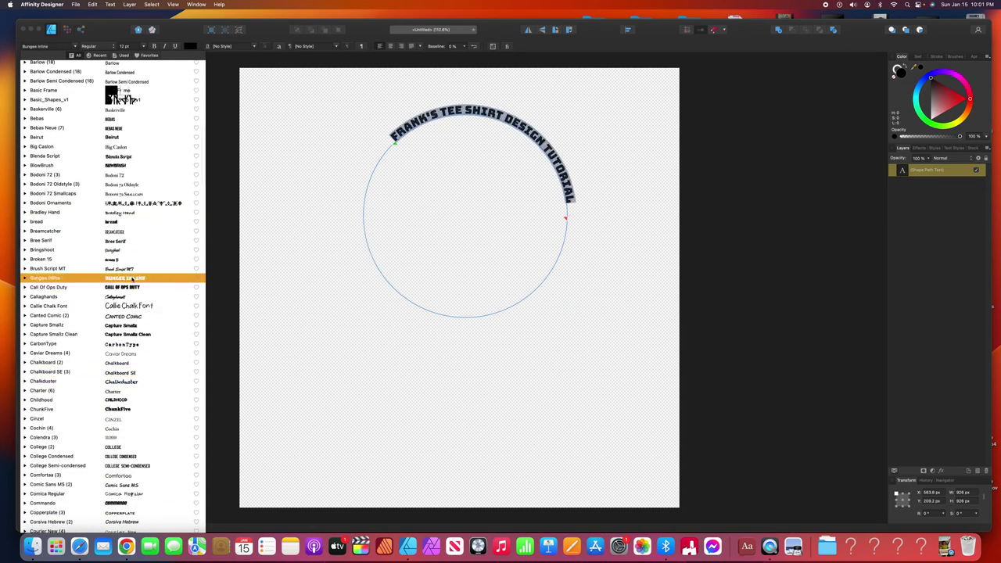
{"action": "left_click", "coordinate": [129, 287]}
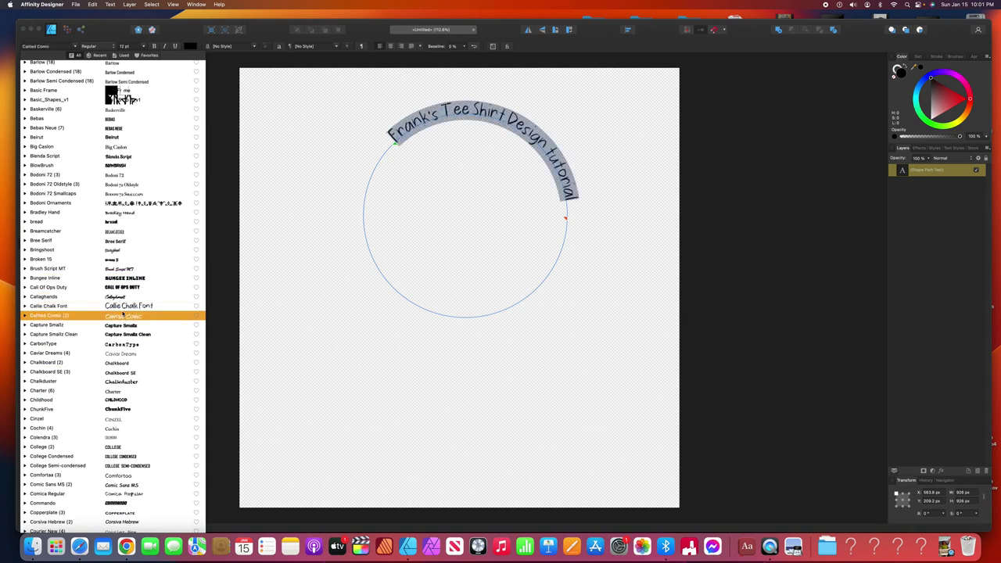
{"action": "left_click", "coordinate": [128, 410]}
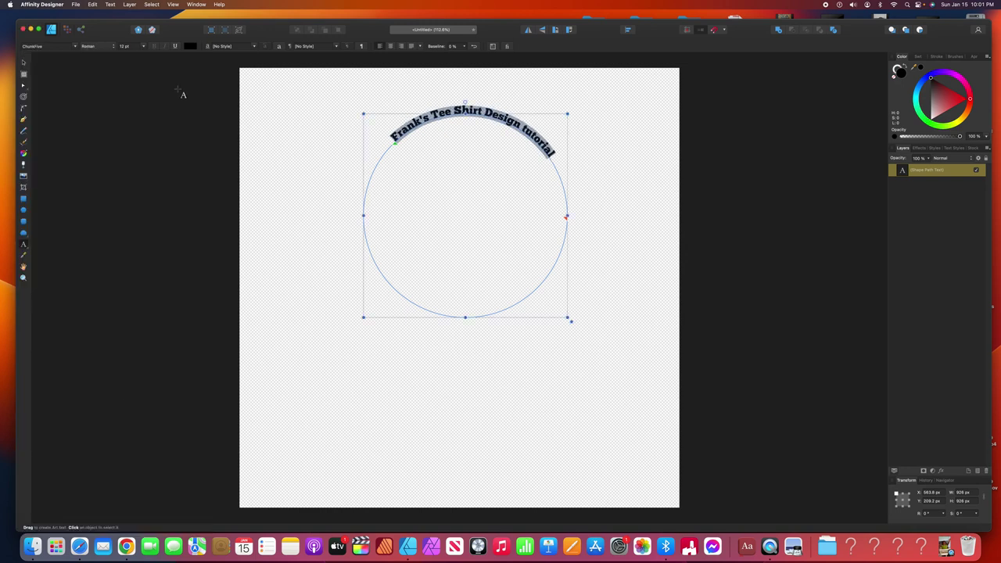
{"action": "left_click", "coordinate": [144, 48]}
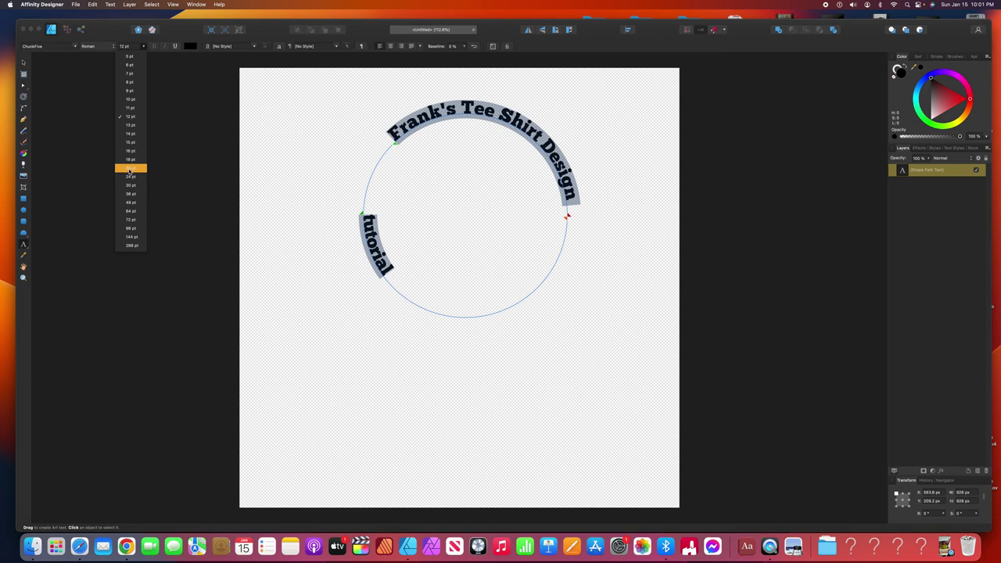
{"action": "left_click", "coordinate": [130, 169]}
Slide the title's start handle counter-clockwise so it spans the top, cursor after 'tutorial'
{"action": "right_click", "coordinate": [395, 146]}
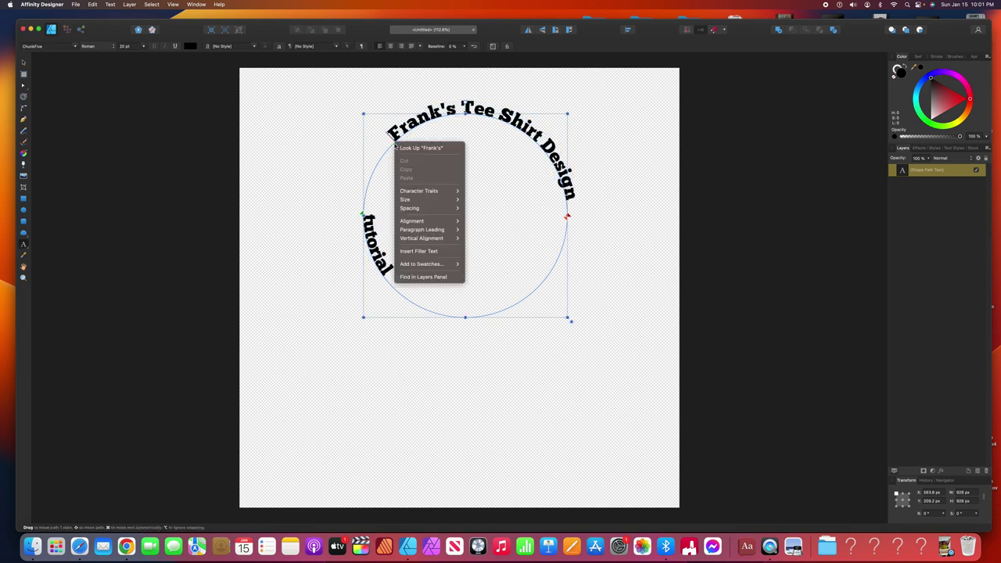
{"action": "key", "text": "Escape"}
{"action": "left_click_drag", "start_coordinate": [395, 145], "coordinate": [366, 205]}
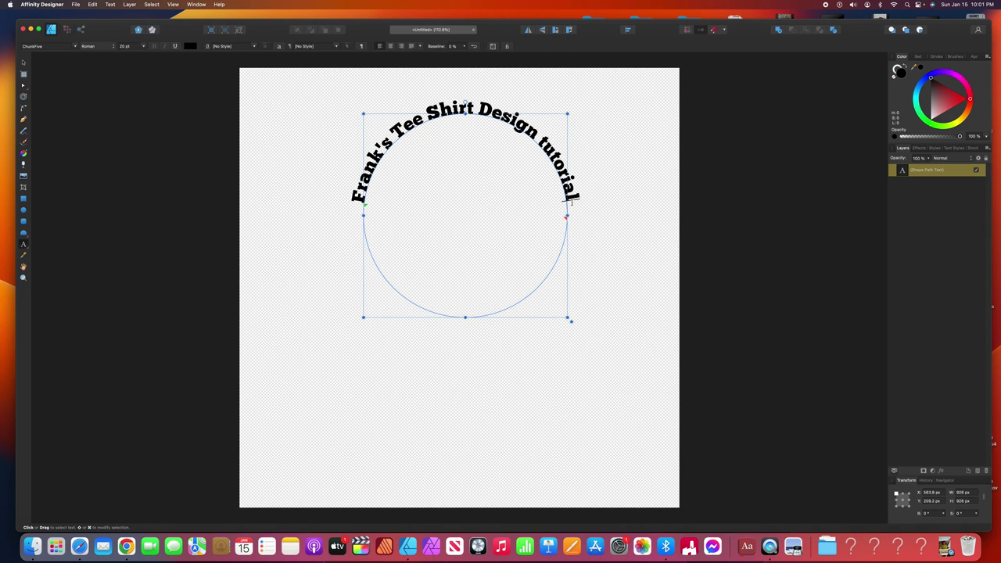
{"action": "left_click", "coordinate": [571, 200]}
Add a period to the title and type 'Affinity Designer 2023' on the circle path
{"action": "type", "text": "."}
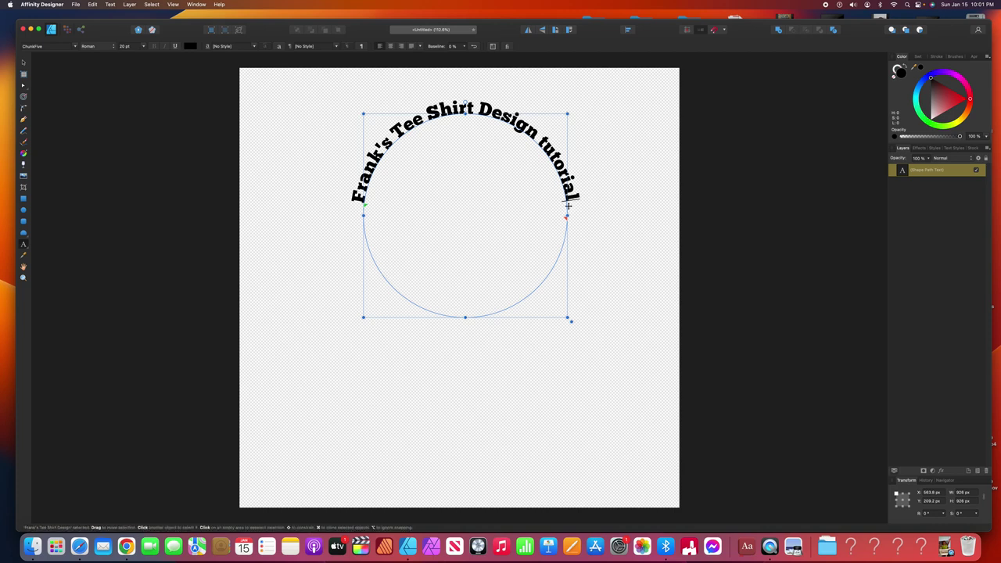
{"action": "key", "text": "Escape"}
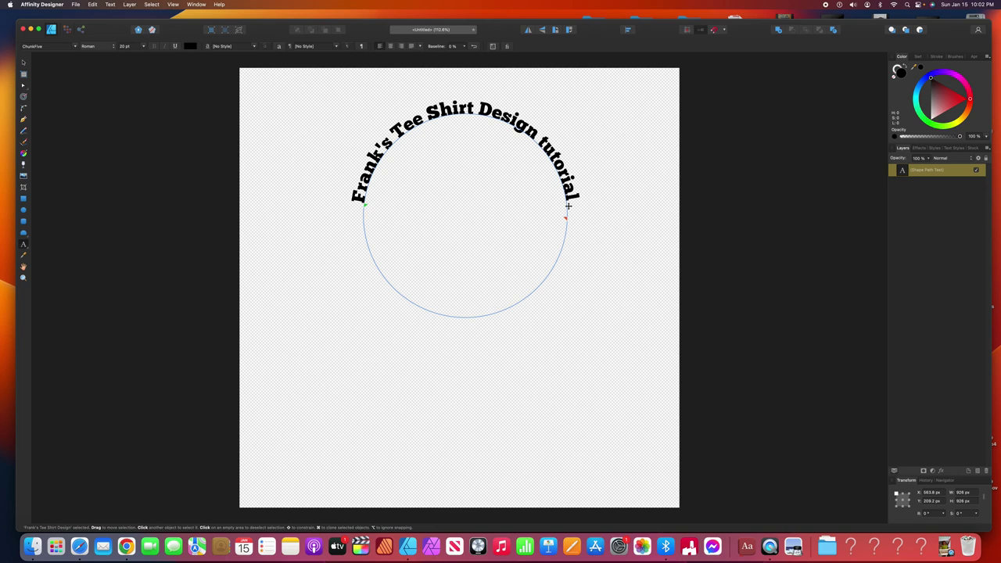
{"action": "type", "text": "2023 is"}
{"action": "key", "text": "BackSpace"}
{"action": "key", "text": "BackSpace"}
{"action": "key", "text": "BackSpace"}
{"action": "key", "text": "BackSpace"}
{"action": "key", "text": "BackSpace"}
{"action": "key", "text": "BackSpace"}
{"action": "key", "text": "BackSpace"}
{"action": "type", "text": "Aff"}
{"action": "type", "text": "imity"}
{"action": "key", "text": "BackSpace"}
{"action": "key", "text": "BackSpace"}
{"action": "key", "text": "BackSpace"}
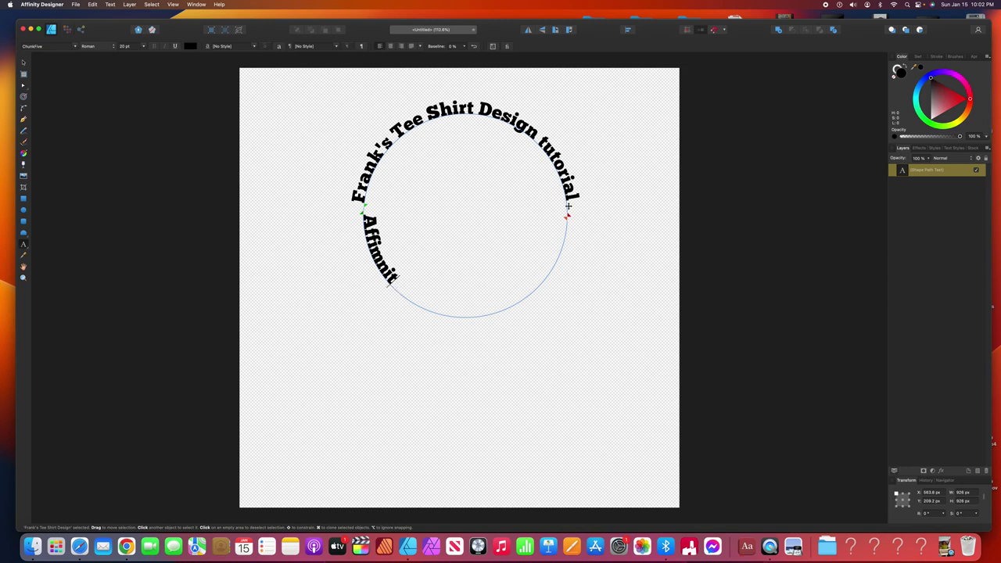
{"action": "key", "text": "BackSpace"}
{"action": "key", "text": "BackSpace"}
{"action": "type", "text": "inity Designer"}
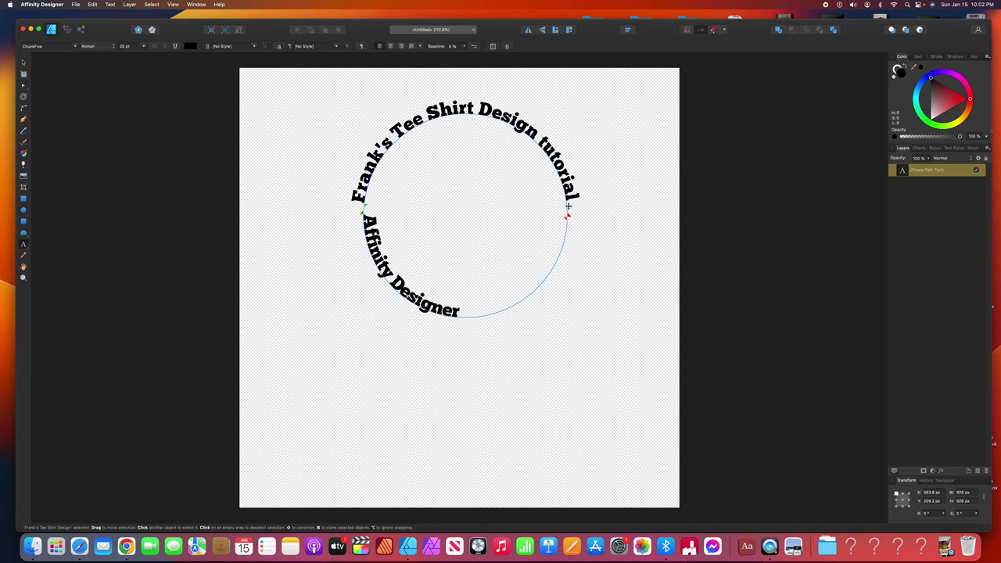
{"action": "type", "text": " 2023"}
{"action": "key", "text": "Escape"}
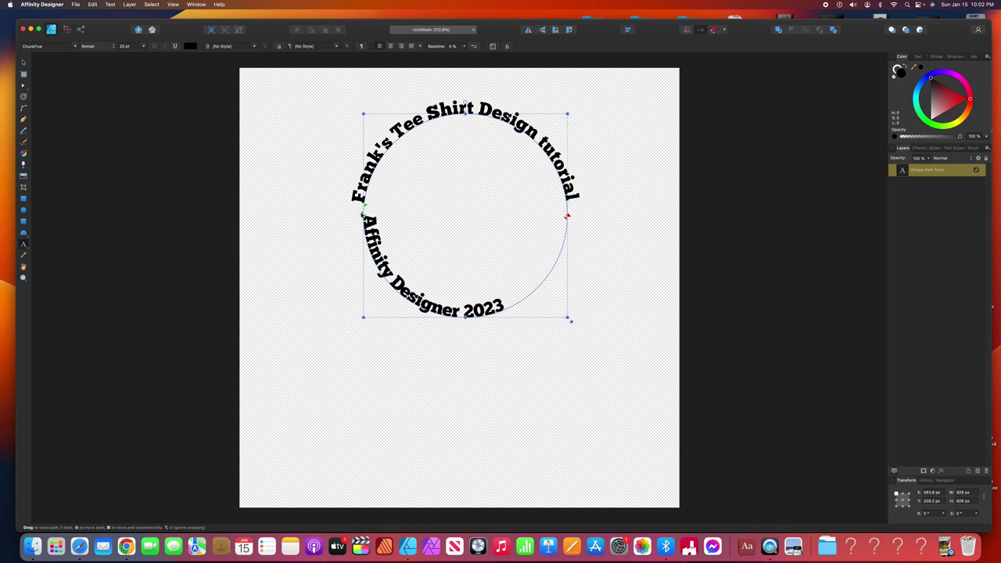
Slide 'Affinity Designer 2023' clockwise so it is centred across the circle's bottom
{"action": "right_click", "coordinate": [359, 212]}
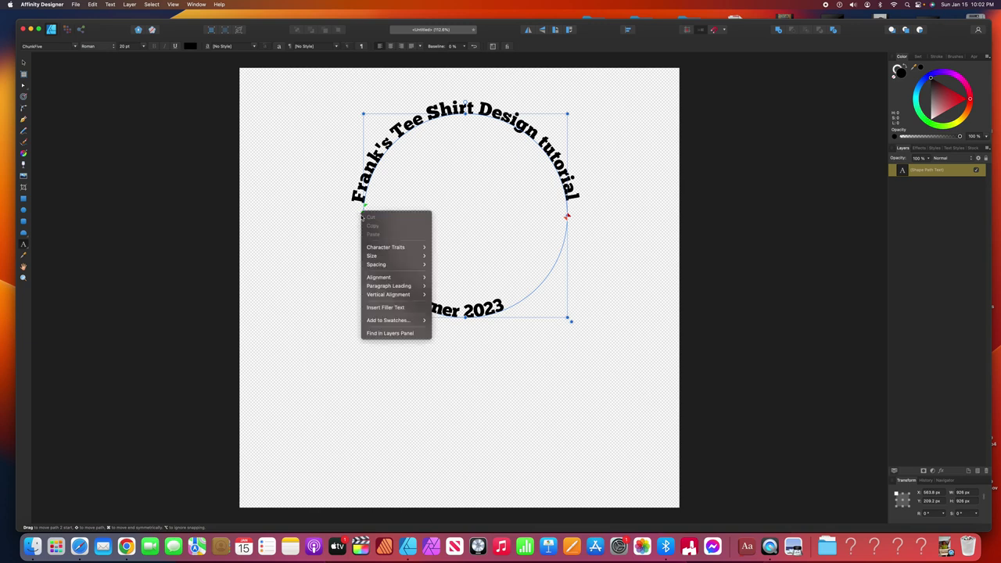
{"action": "key", "text": "Escape"}
{"action": "right_click", "coordinate": [363, 213]}
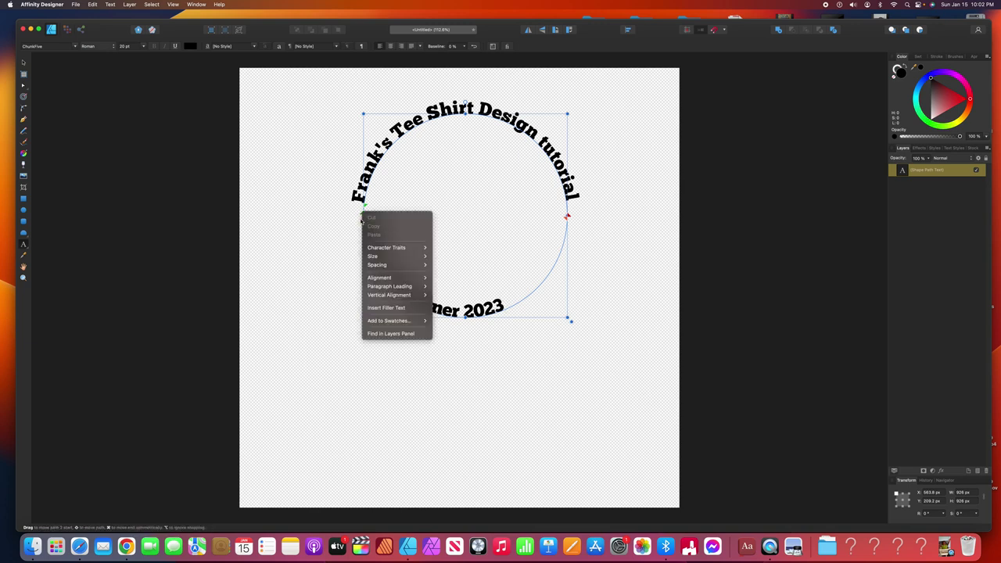
{"action": "key", "text": "Escape"}
{"action": "left_click_drag", "start_coordinate": [363, 212], "coordinate": [377, 269]}
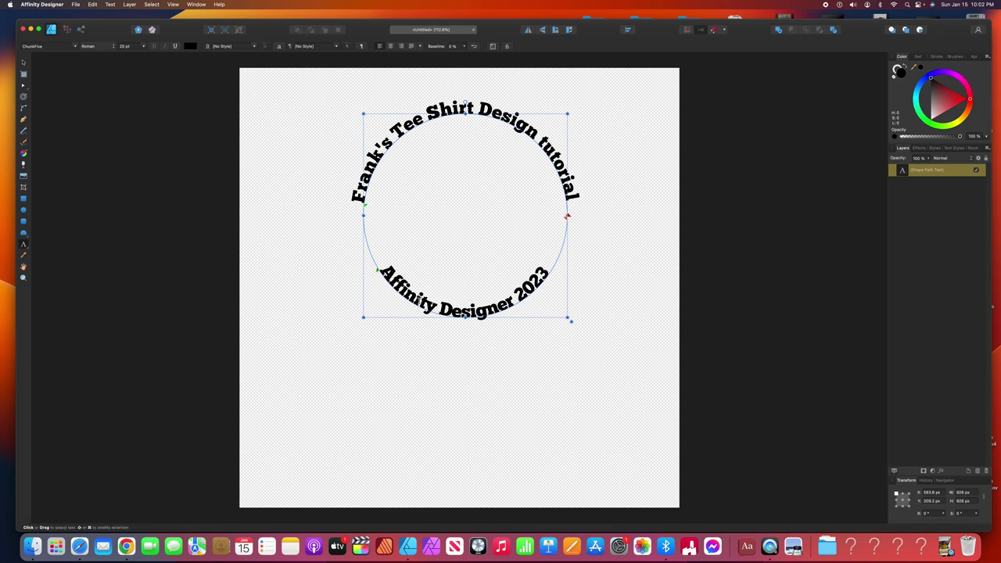
Set 'Affinity' in the Capture Smallz Clean font with a dark pink-red colour
{"action": "left_click_drag", "start_coordinate": [436, 307], "coordinate": [378, 269]}
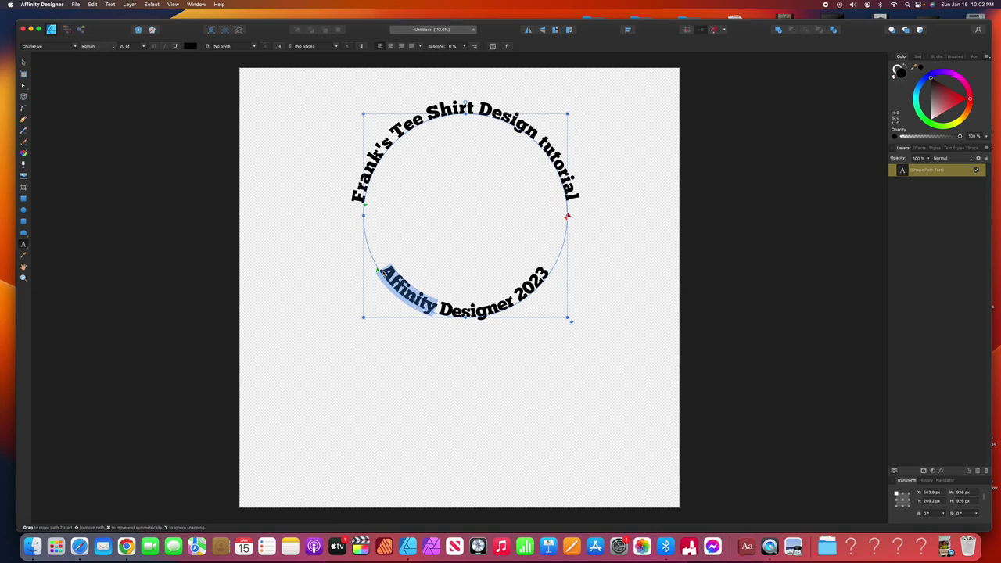
{"action": "left_click", "coordinate": [75, 46]}
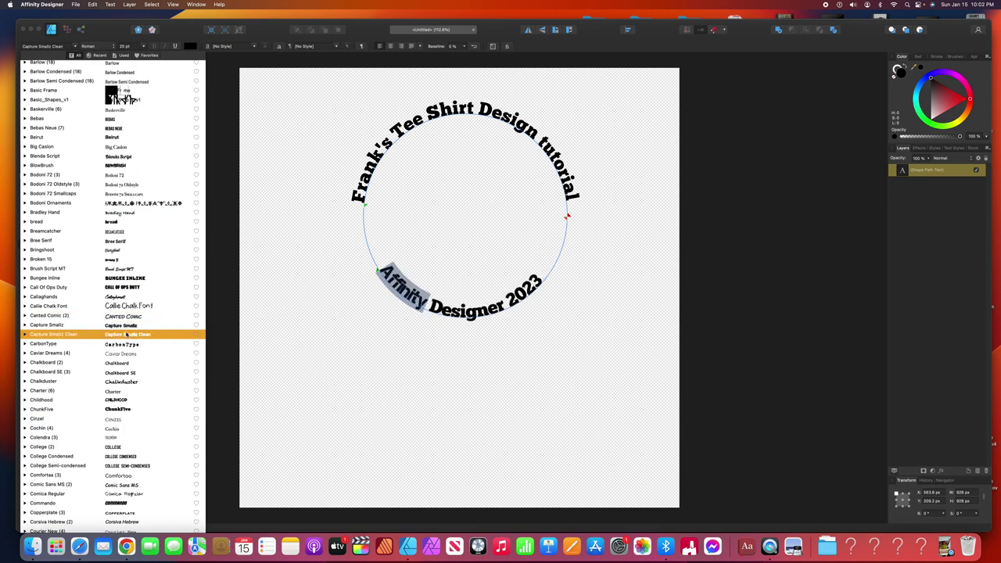
{"action": "left_click", "coordinate": [127, 335]}
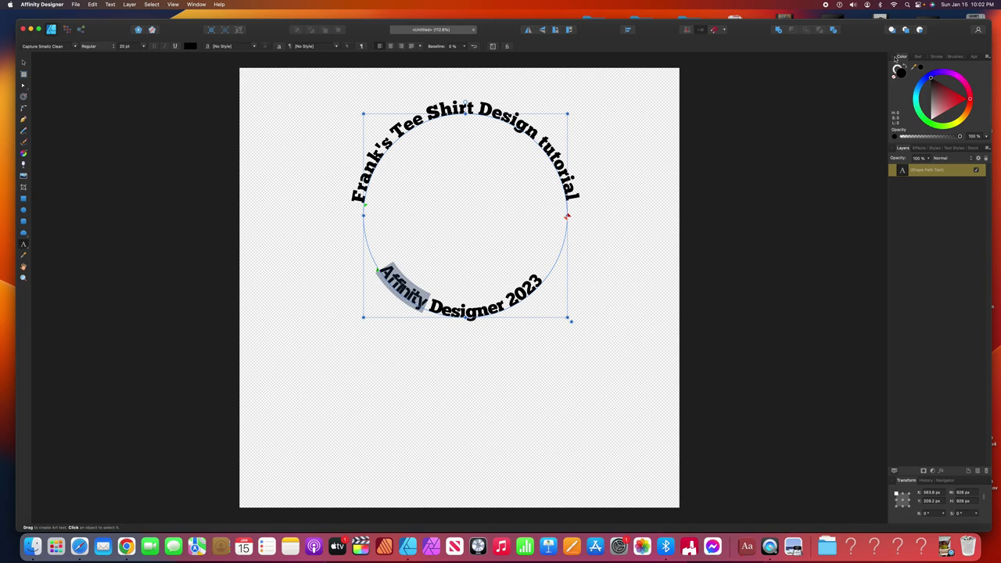
{"action": "left_click", "coordinate": [946, 98]}
{"action": "left_click", "coordinate": [956, 76]}
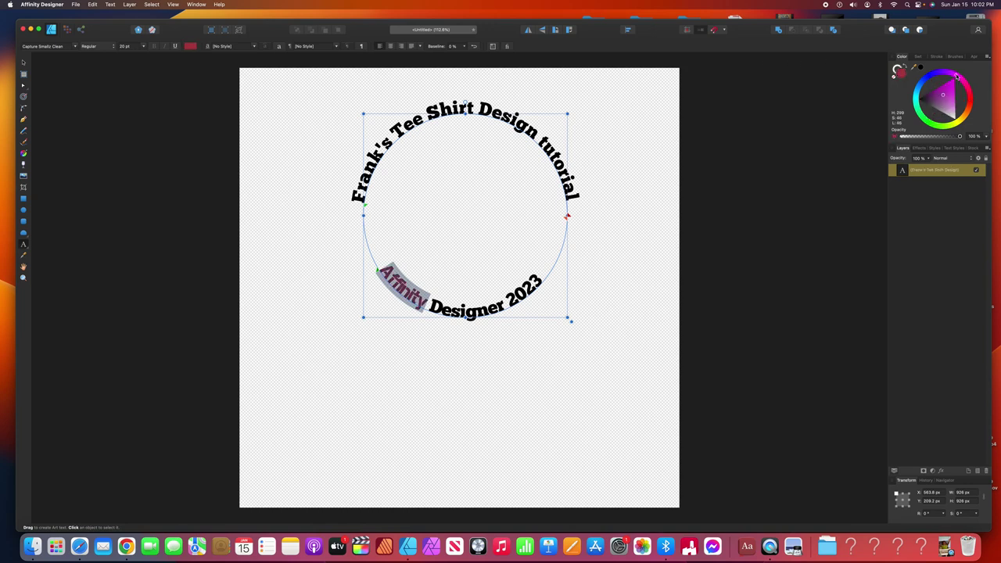
{"action": "mouse_move", "coordinate": [955, 75]}
{"action": "left_mouse_down"}
{"action": "mouse_move", "coordinate": [934, 73]}
{"action": "mouse_move", "coordinate": [950, 72]}
{"action": "mouse_move", "coordinate": [935, 73]}
{"action": "mouse_move", "coordinate": [968, 97]}
{"action": "mouse_move", "coordinate": [938, 75]}
{"action": "mouse_move", "coordinate": [947, 73]}
{"action": "mouse_move", "coordinate": [927, 76]}
{"action": "mouse_move", "coordinate": [944, 72]}
{"action": "mouse_move", "coordinate": [968, 91]}
{"action": "left_mouse_up"}
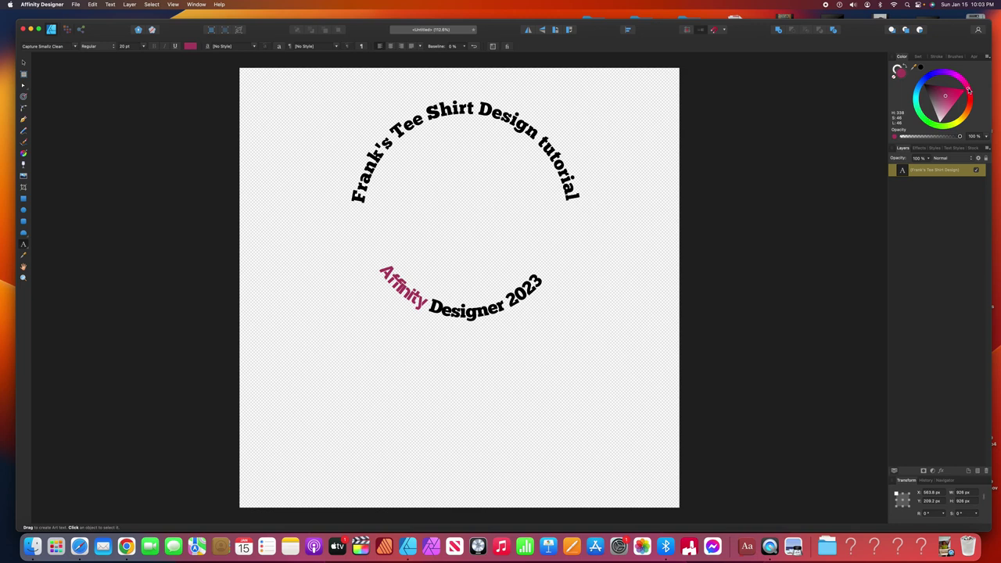
{"action": "key", "text": "Right"}
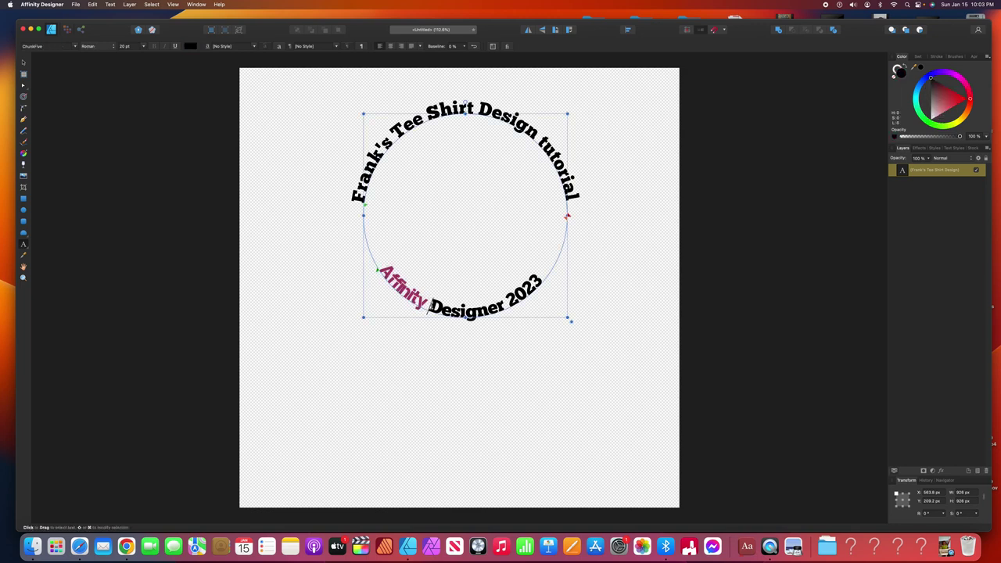
Colour the D of Designer dark green and the g blue
{"action": "mouse_move", "coordinate": [428, 304]}
{"action": "left_mouse_down"}
{"action": "mouse_move", "coordinate": [505, 305]}
{"action": "mouse_move", "coordinate": [443, 311]}
{"action": "left_mouse_up"}
{"action": "left_click", "coordinate": [930, 79]}
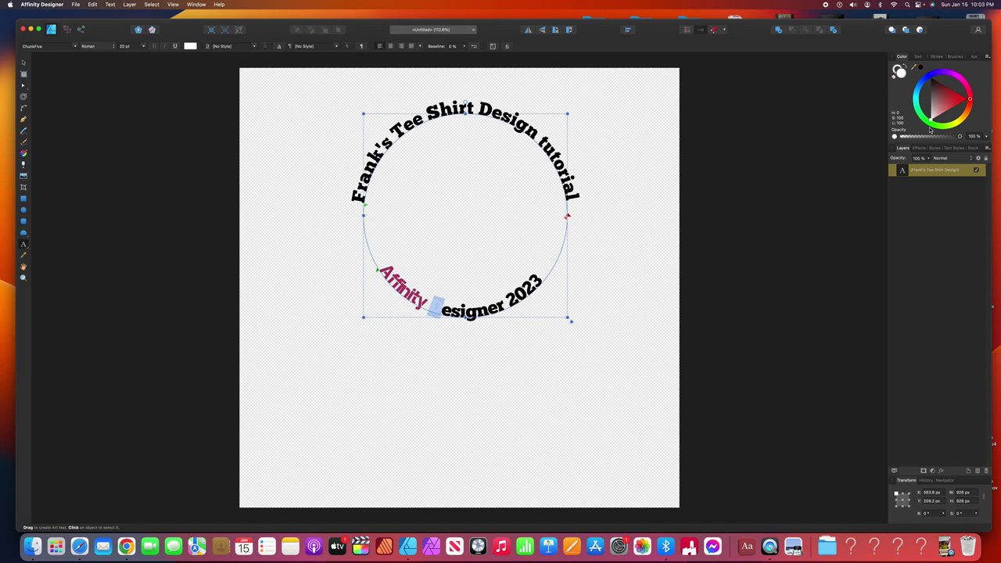
{"action": "left_click", "coordinate": [932, 116]}
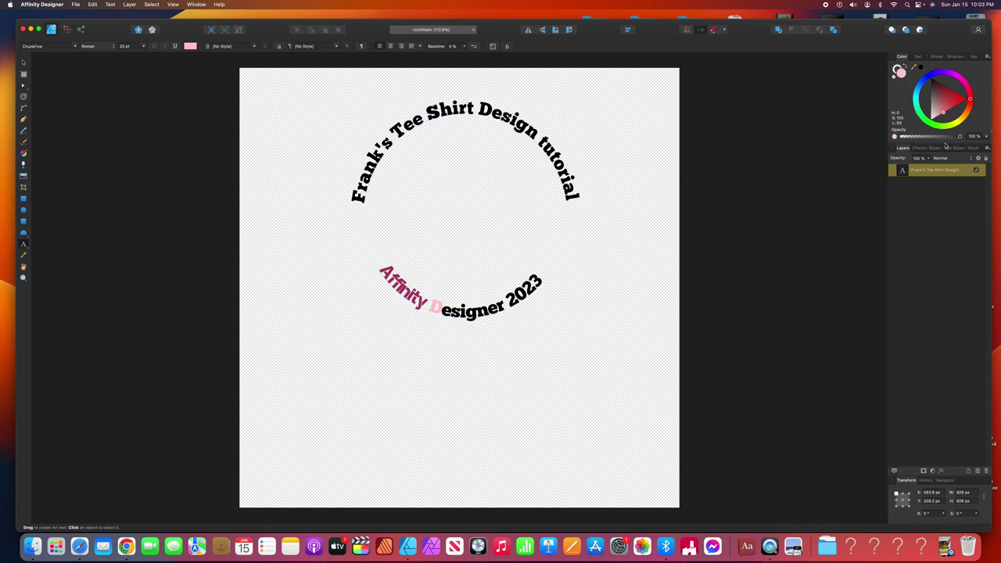
{"action": "left_click_drag", "start_coordinate": [951, 147], "coordinate": [960, 105]}
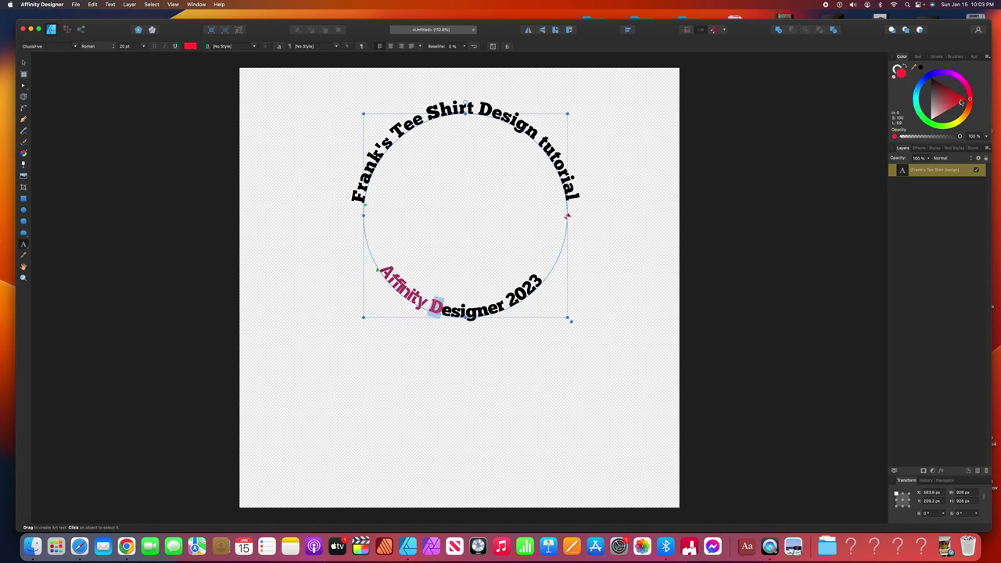
{"action": "left_click", "coordinate": [942, 125]}
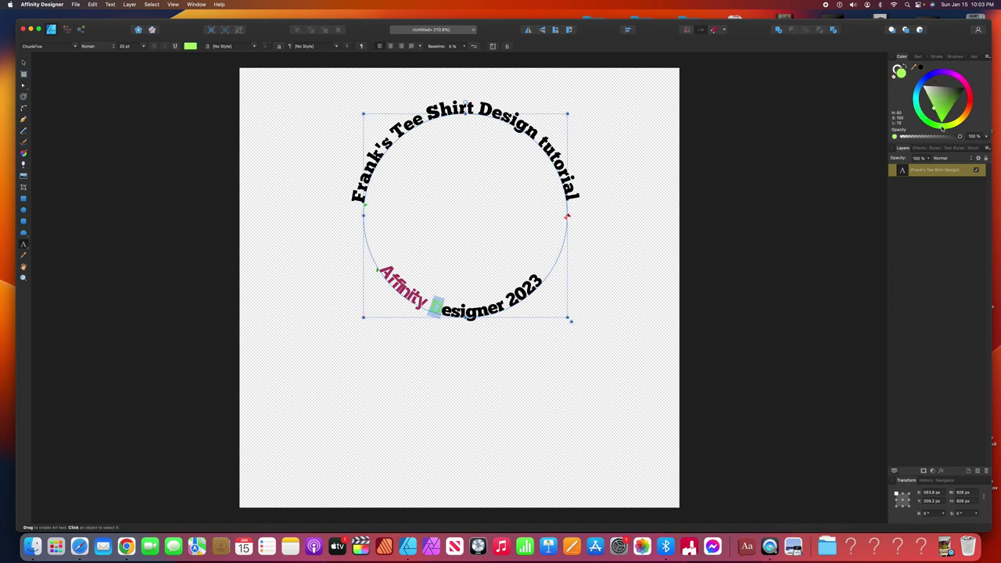
{"action": "left_click_drag", "start_coordinate": [933, 110], "coordinate": [941, 103]}
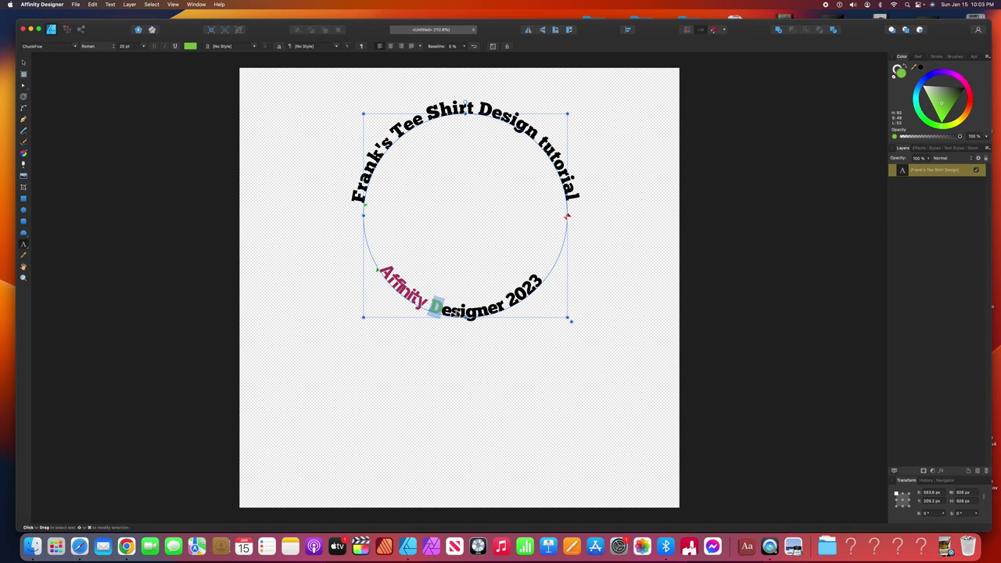
{"action": "left_click_drag", "start_coordinate": [466, 312], "coordinate": [477, 312]}
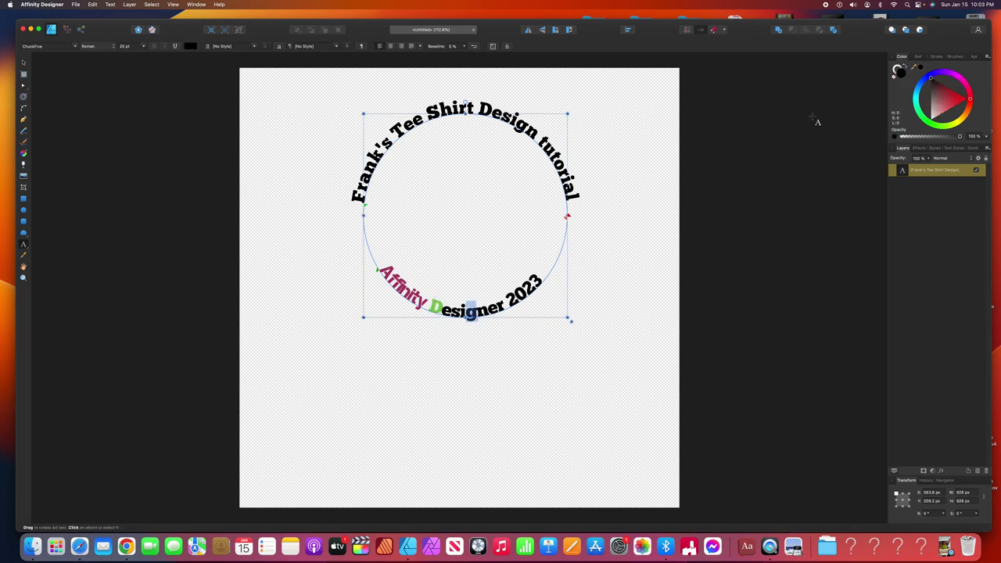
{"action": "left_click_drag", "start_coordinate": [932, 79], "coordinate": [921, 84]}
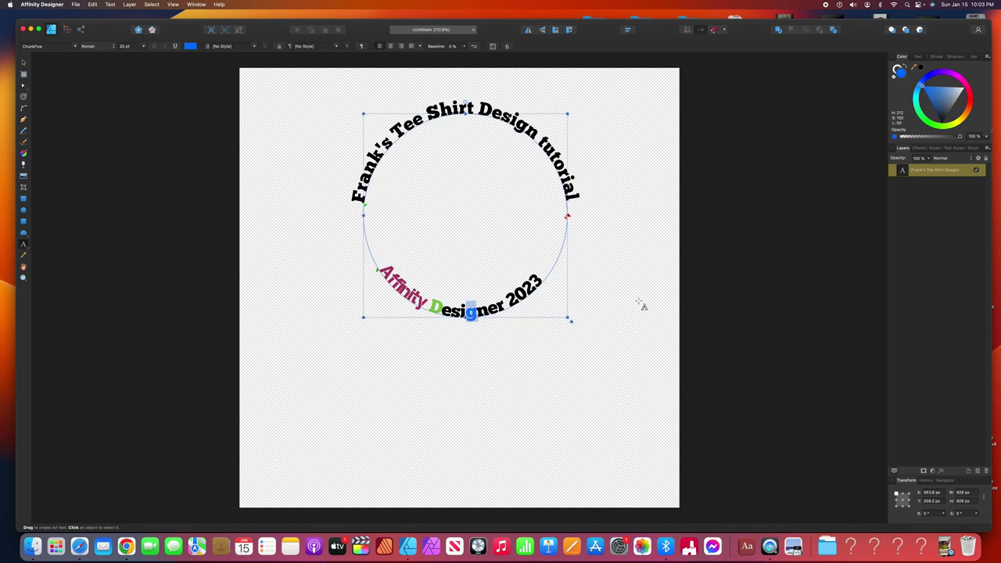
Colour the 23 of 2023 magenta
{"action": "left_click", "coordinate": [527, 291]}
{"action": "left_click_drag", "start_coordinate": [527, 290], "coordinate": [543, 275]}
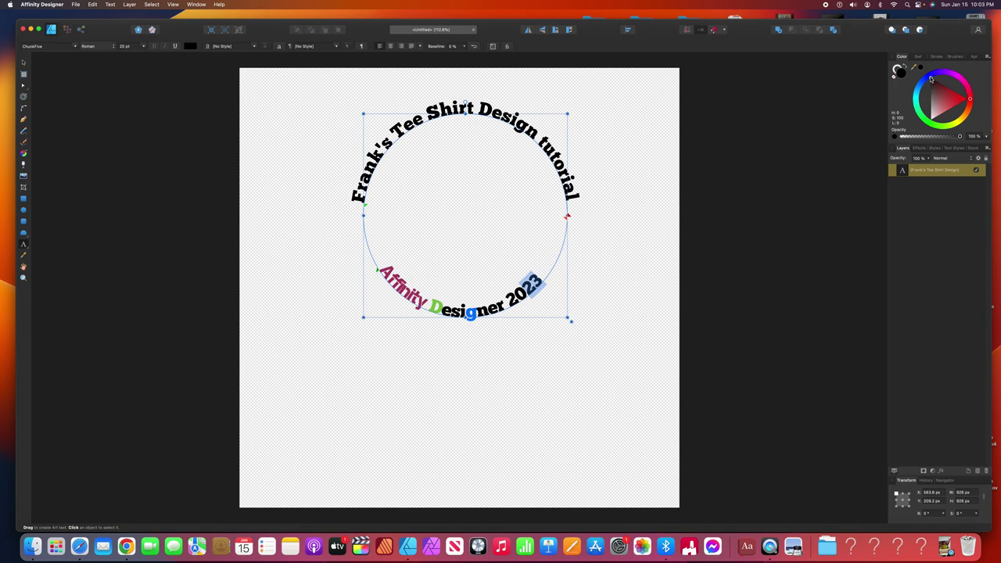
{"action": "key", "text": "Escape"}
{"action": "left_click_drag", "start_coordinate": [934, 75], "coordinate": [953, 75]}
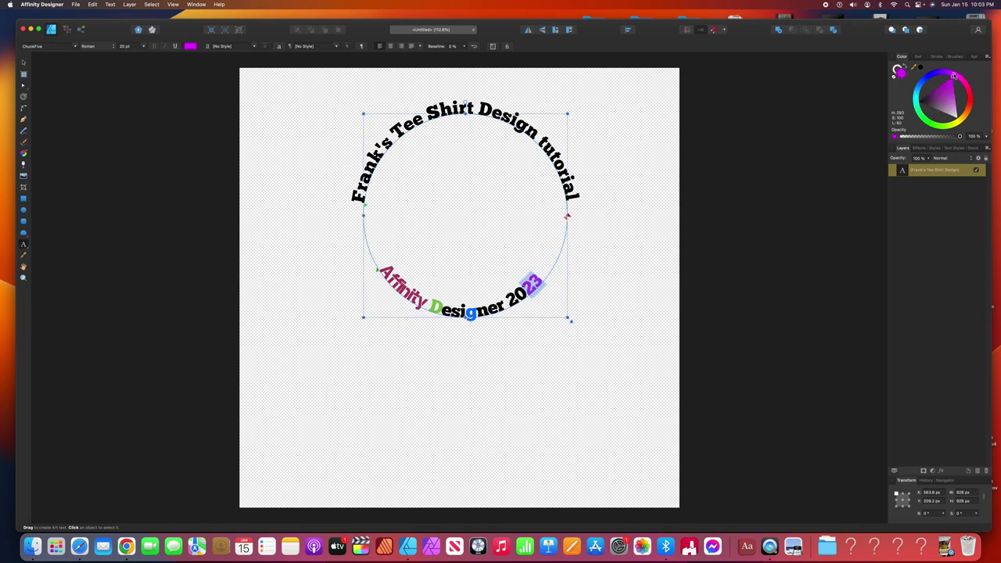
{"action": "key", "text": "Escape"}
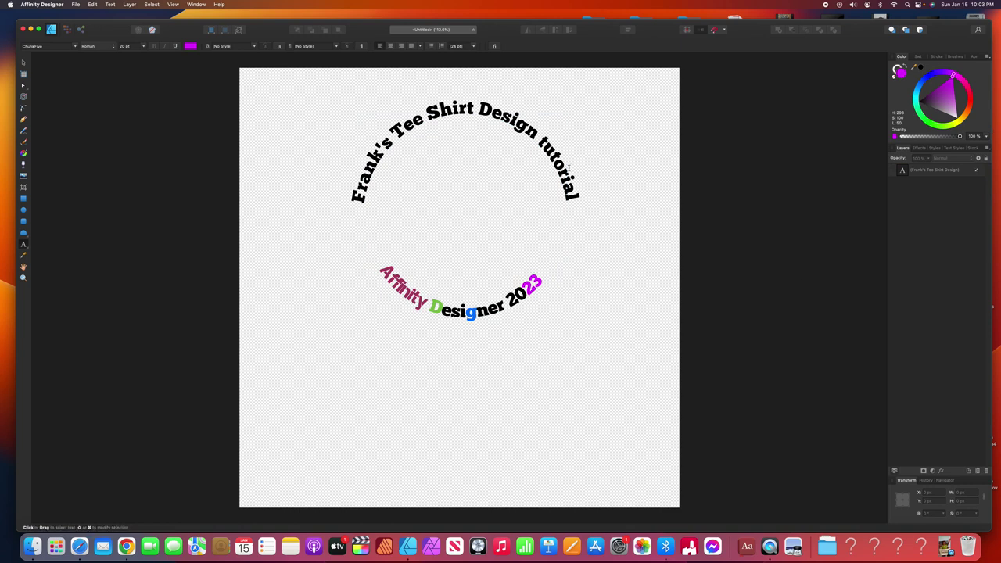
{"action": "left_click", "coordinate": [359, 199]}
{"action": "left_click_drag", "start_coordinate": [359, 198], "coordinate": [558, 207]}
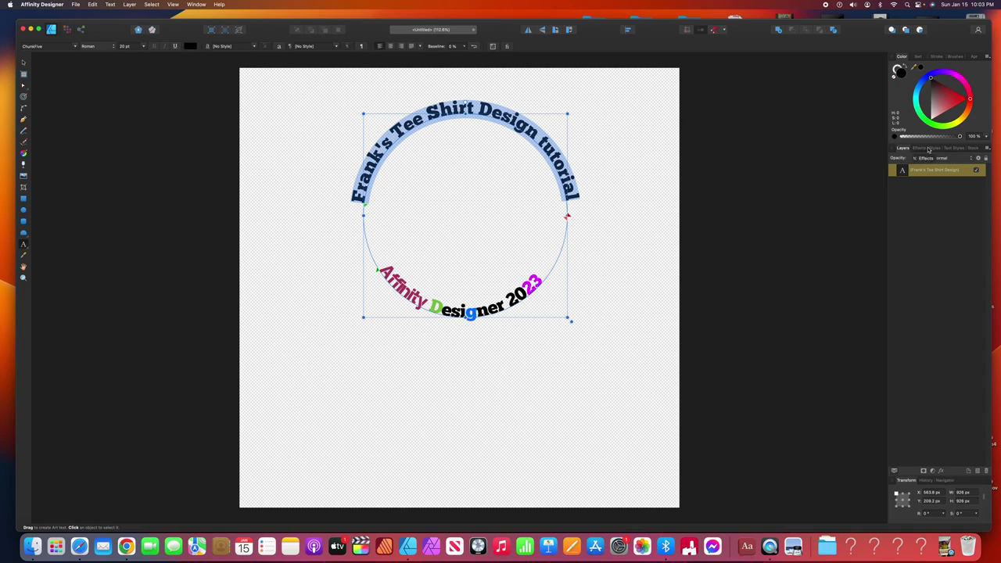
Try several style presets on the path text: metallic bevels, blue gel, Plexi Gel, Plexi, gold
{"action": "left_click", "coordinate": [923, 149]}
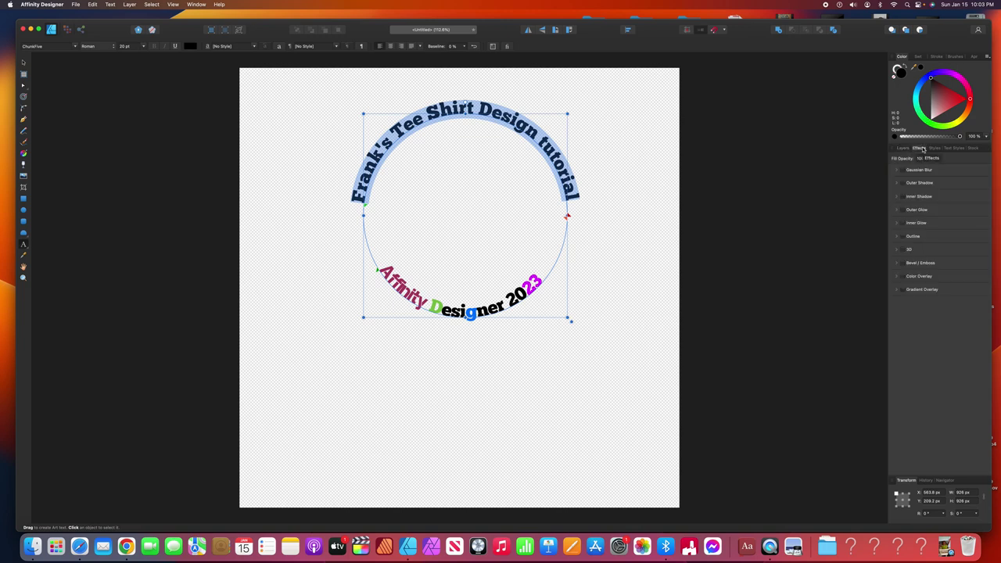
{"action": "left_click", "coordinate": [935, 148]}
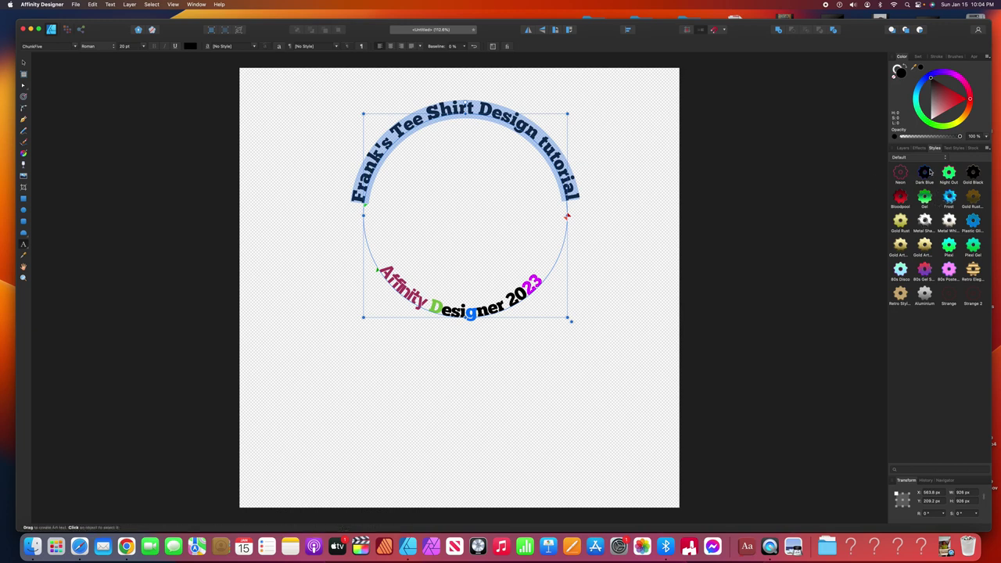
{"action": "left_click", "coordinate": [925, 224]}
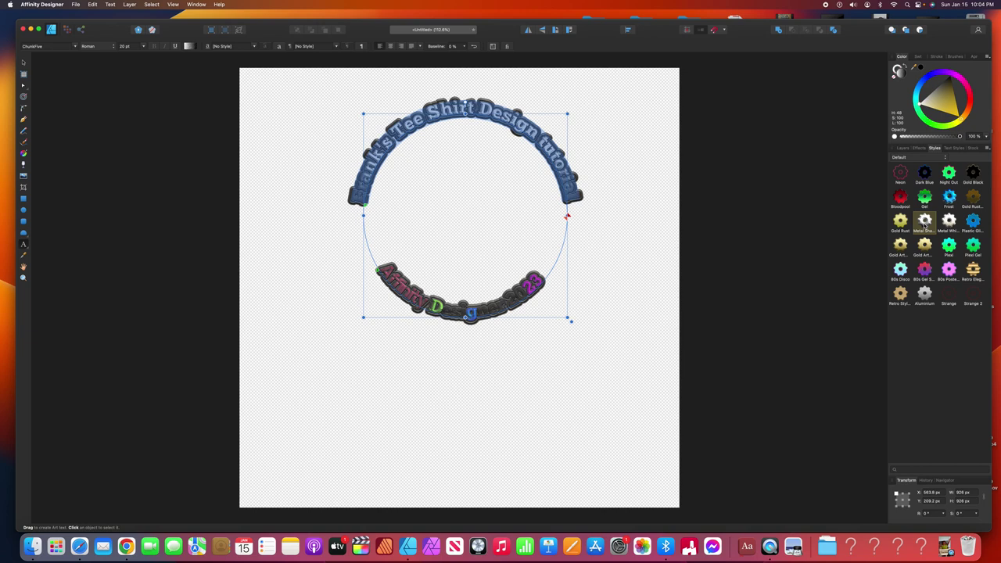
{"action": "left_click", "coordinate": [949, 224]}
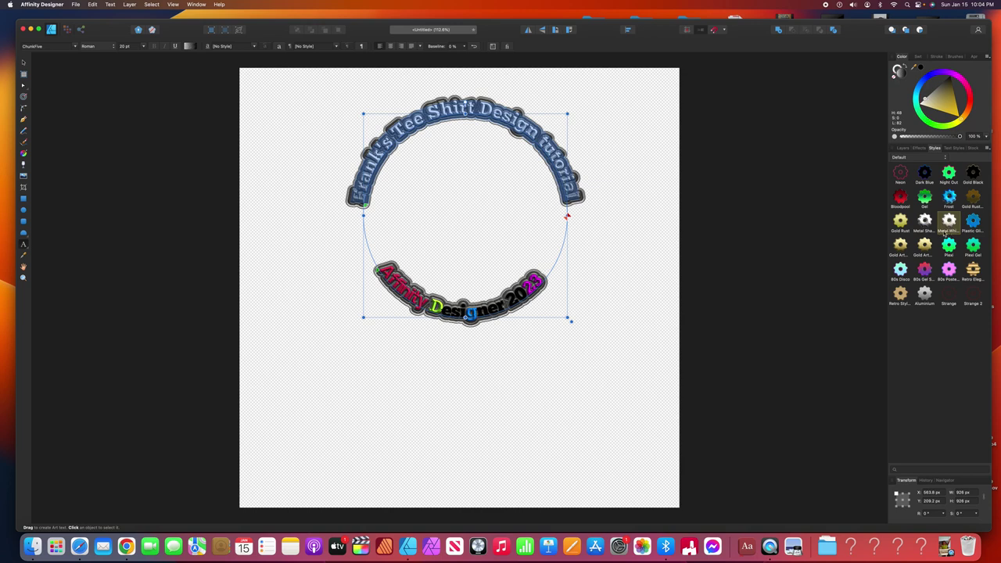
{"action": "left_click", "coordinate": [977, 222]}
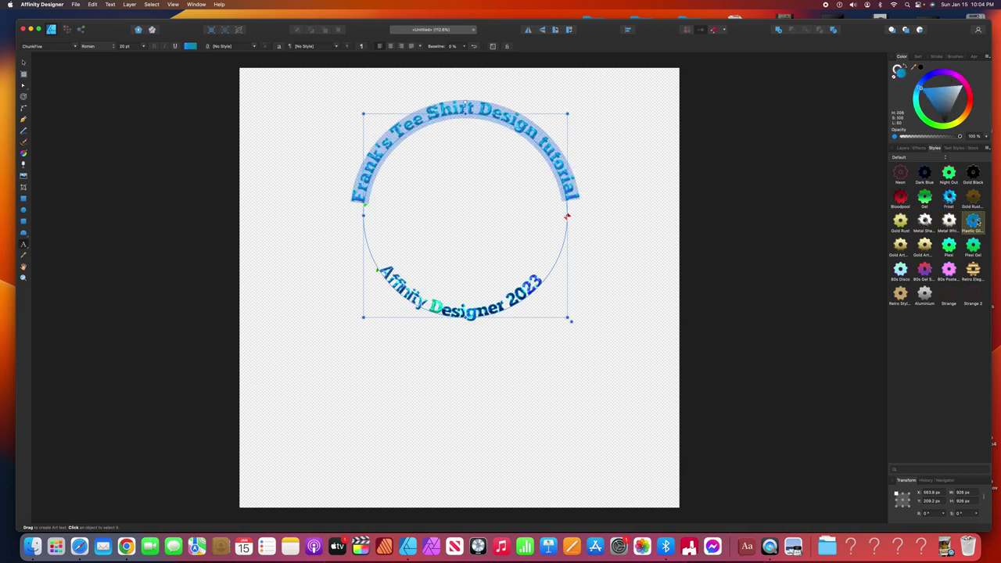
{"action": "left_click", "coordinate": [973, 251]}
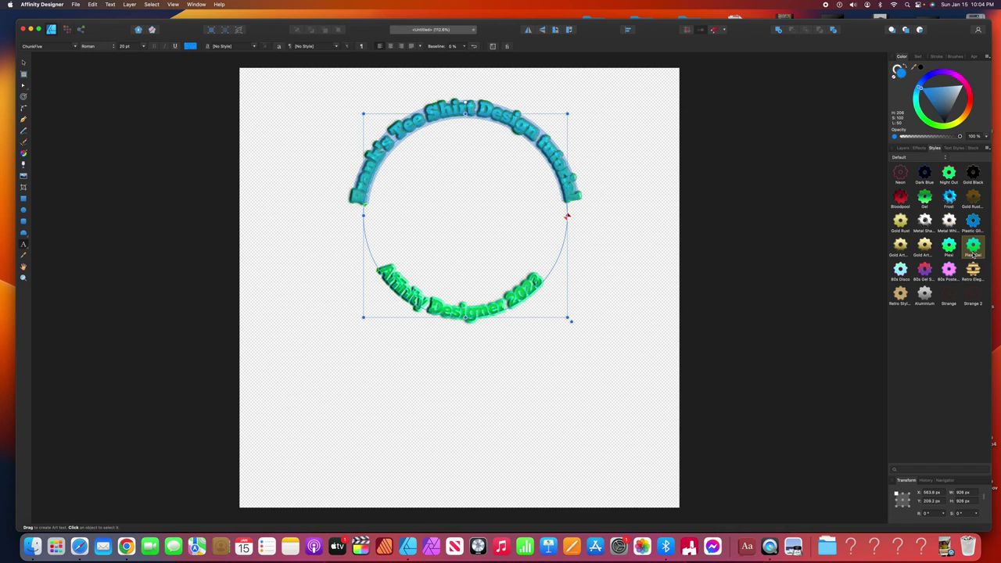
{"action": "left_click", "coordinate": [950, 251]}
{"action": "left_click", "coordinate": [920, 252]}
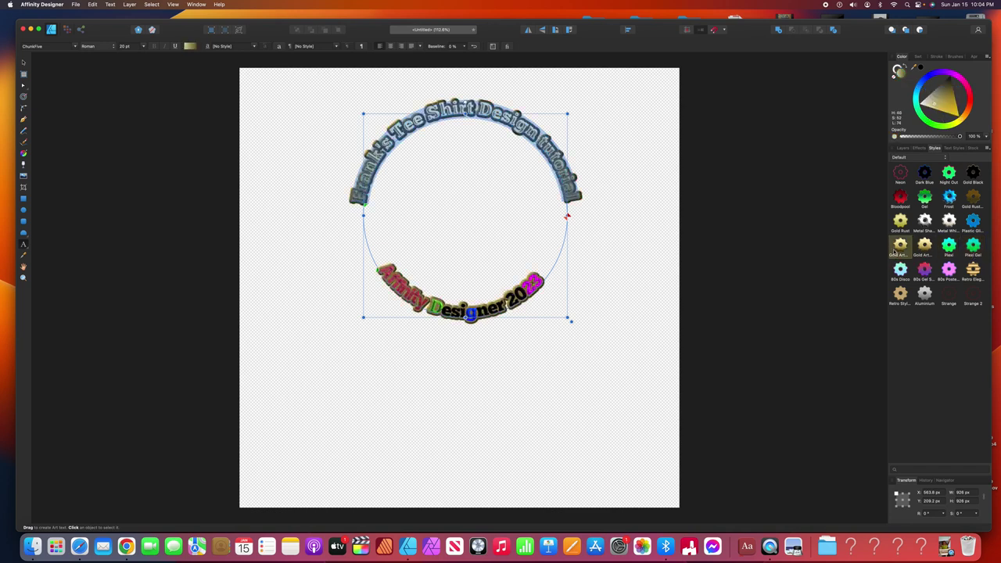
Try the gold, 80s Disco, 80s Gel and 80s Poster styles, then apply Aluminium
{"action": "left_click", "coordinate": [897, 248]}
{"action": "left_click", "coordinate": [900, 273]}
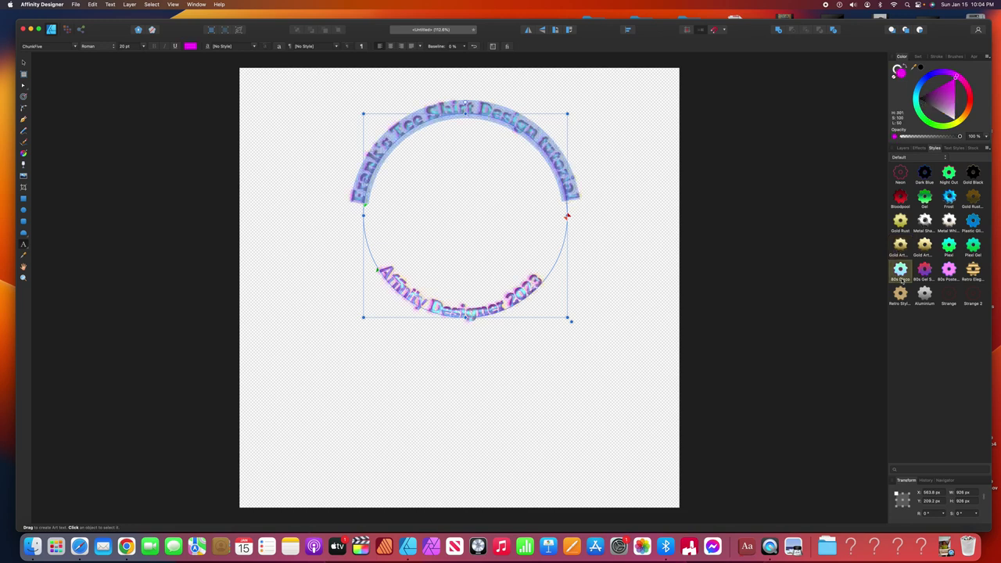
{"action": "left_click", "coordinate": [929, 271]}
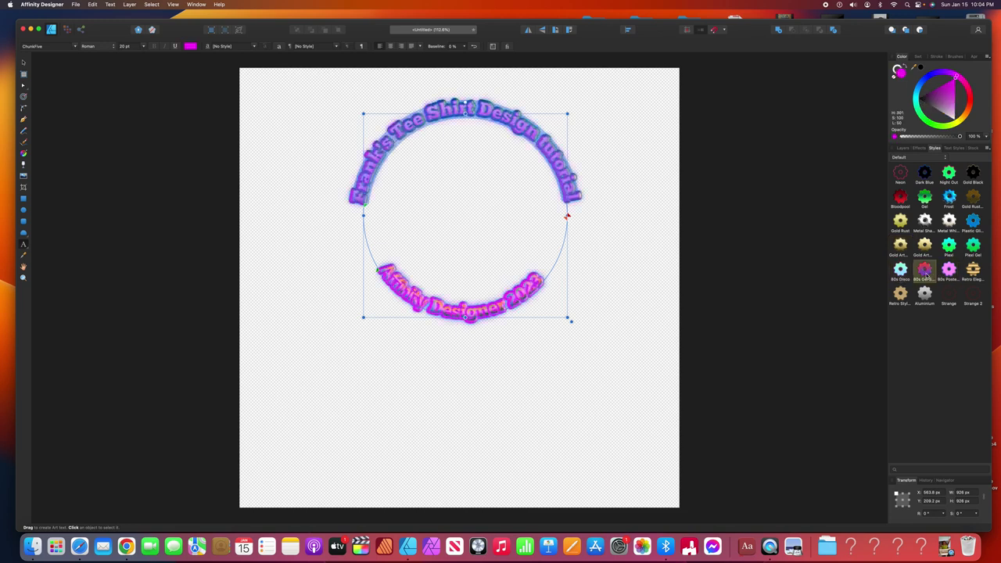
{"action": "left_click", "coordinate": [953, 277]}
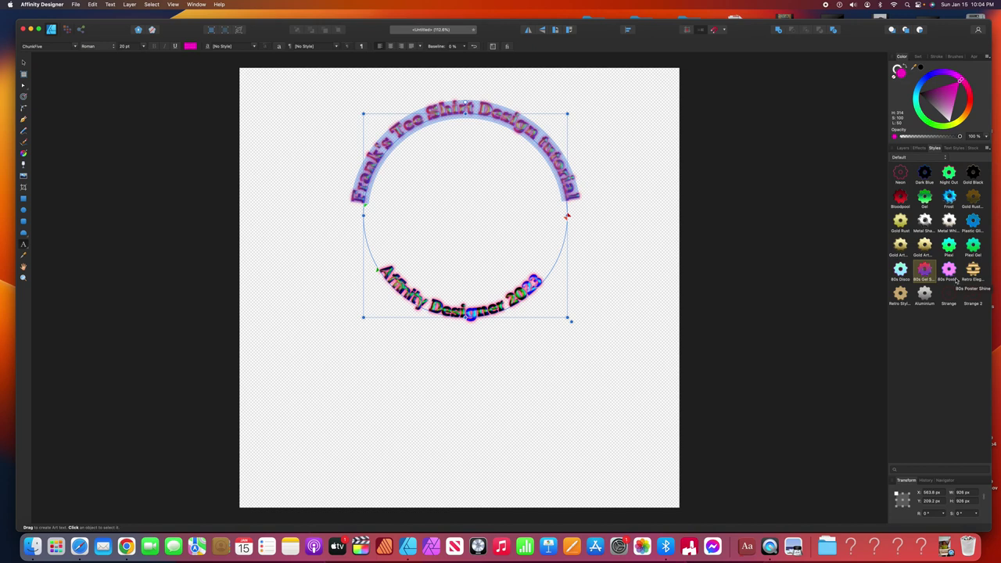
{"action": "left_click", "coordinate": [972, 274]}
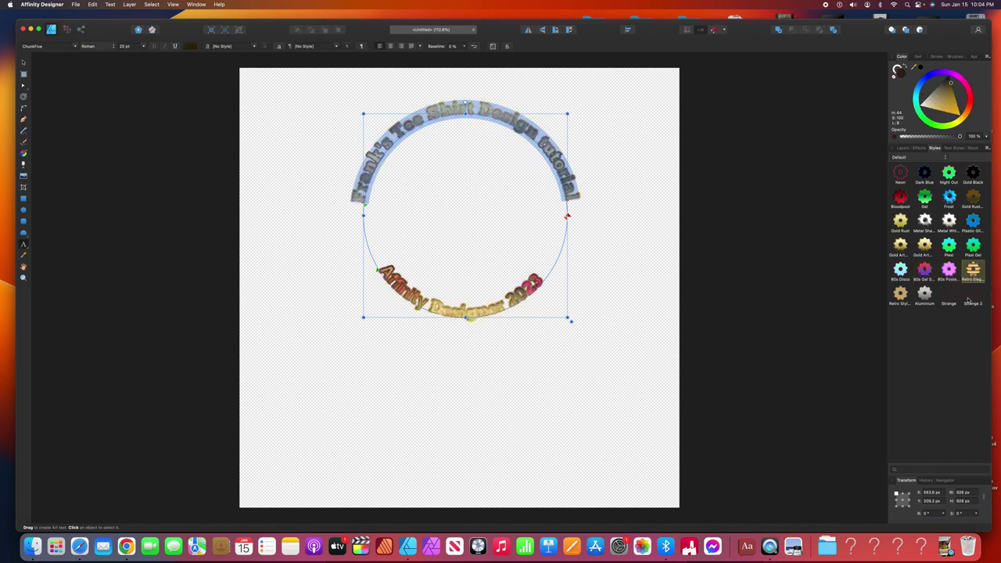
{"action": "left_click", "coordinate": [925, 296]}
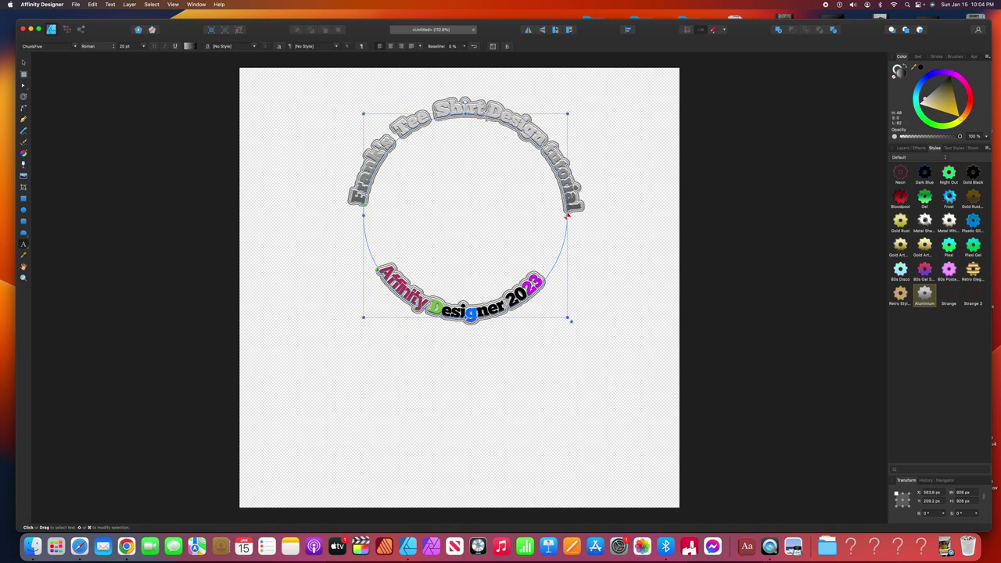
Insert a space between 'Shirt' and 'Design' and nudge the path so 'tutorial' stays on top
{"action": "left_click", "coordinate": [487, 112]}
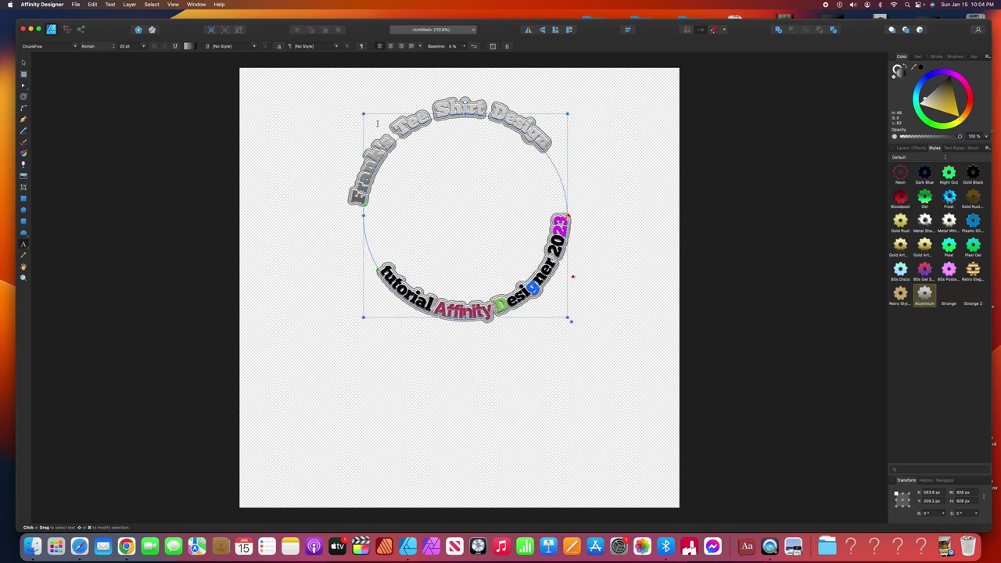
{"action": "right_click", "coordinate": [362, 211]}
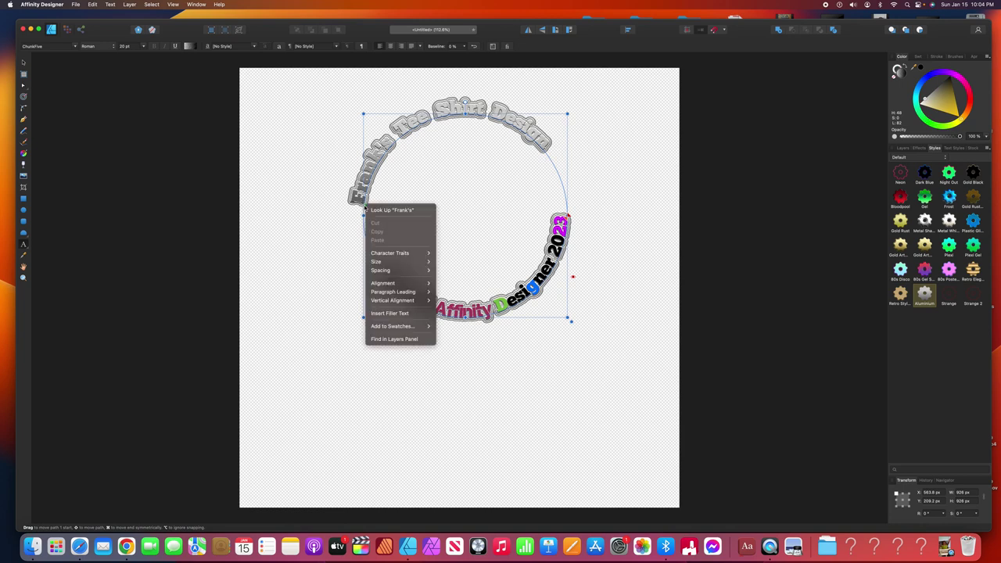
{"action": "key", "text": "Escape"}
{"action": "left_click_drag", "start_coordinate": [363, 205], "coordinate": [363, 211]}
{"action": "left_click", "coordinate": [616, 291]}
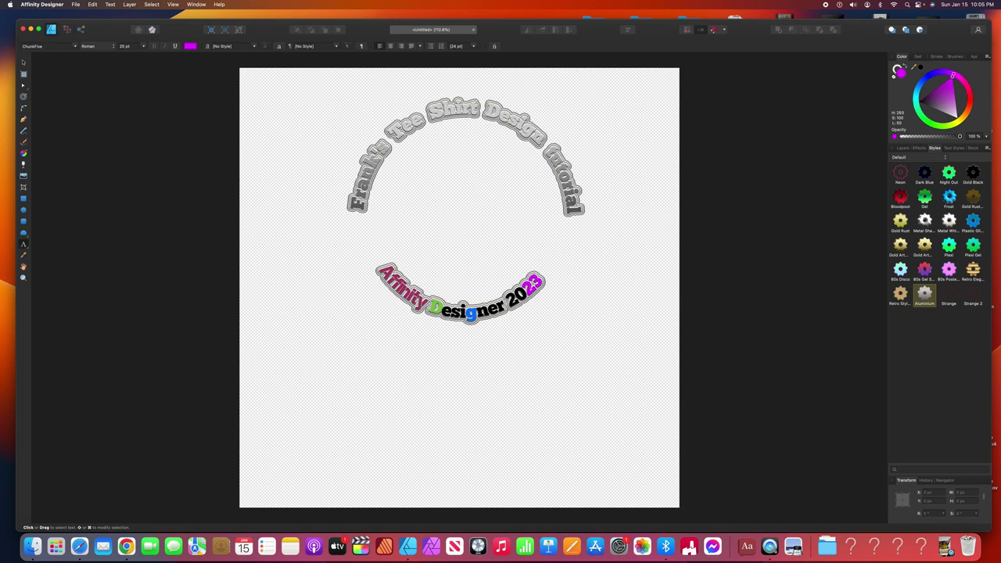
{"action": "left_click_drag", "start_coordinate": [545, 144], "coordinate": [578, 211]}
Colour 'tutorial' magenta, 'Tee' olive-gold and 'Frank's' blue in the top title
{"action": "key", "text": "Escape"}
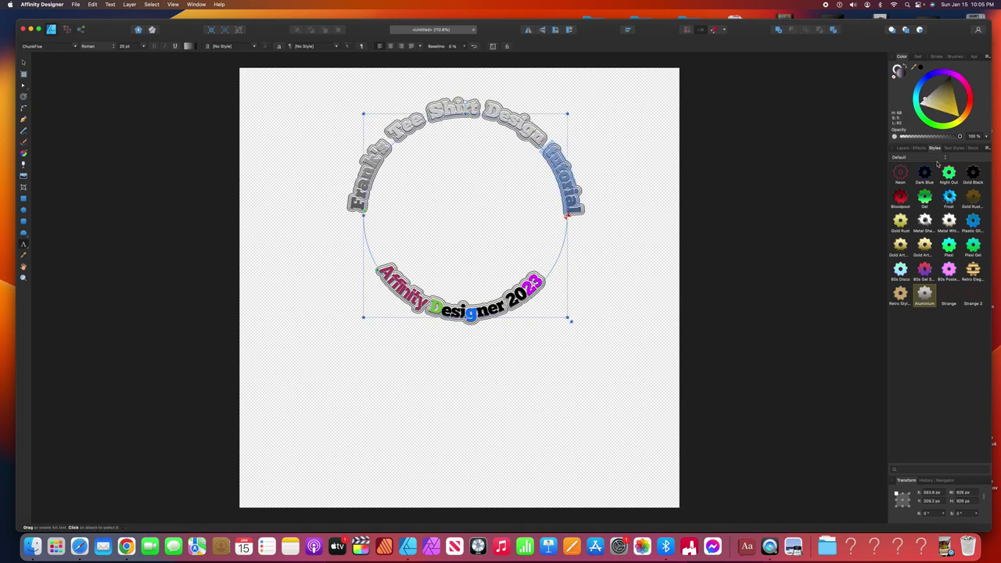
{"action": "left_click", "coordinate": [964, 82]}
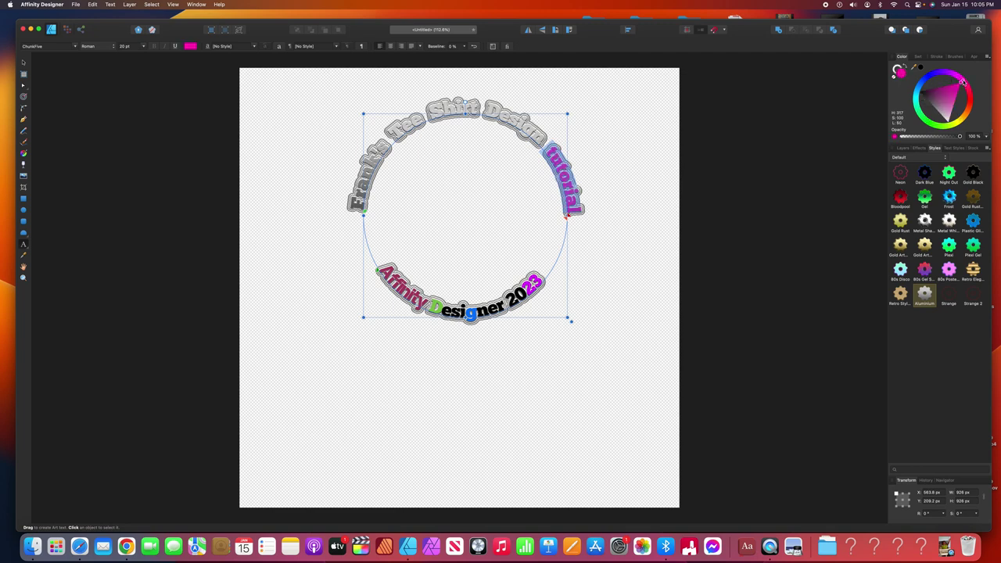
{"action": "left_click", "coordinate": [706, 116]}
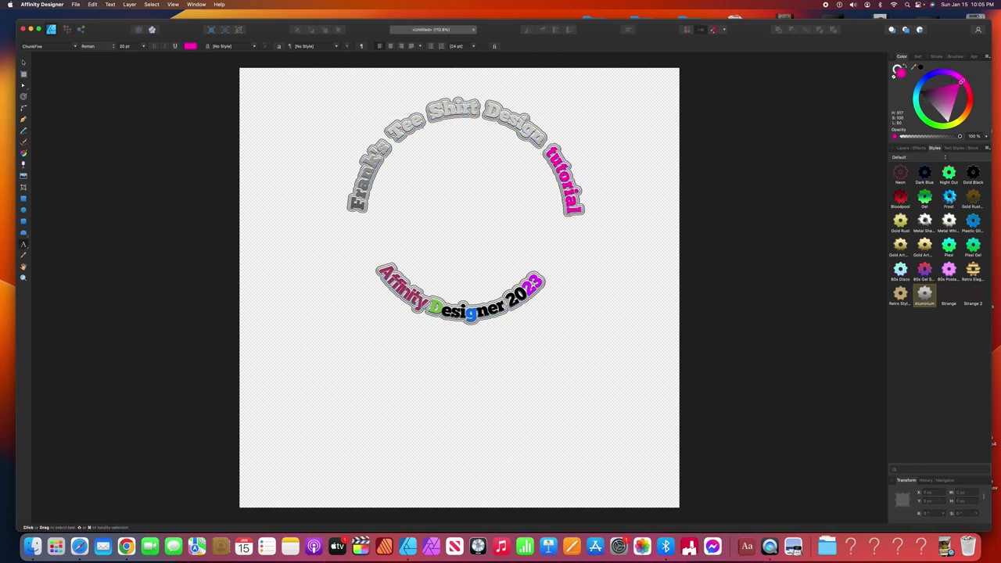
{"action": "left_click_drag", "start_coordinate": [425, 118], "coordinate": [386, 135]}
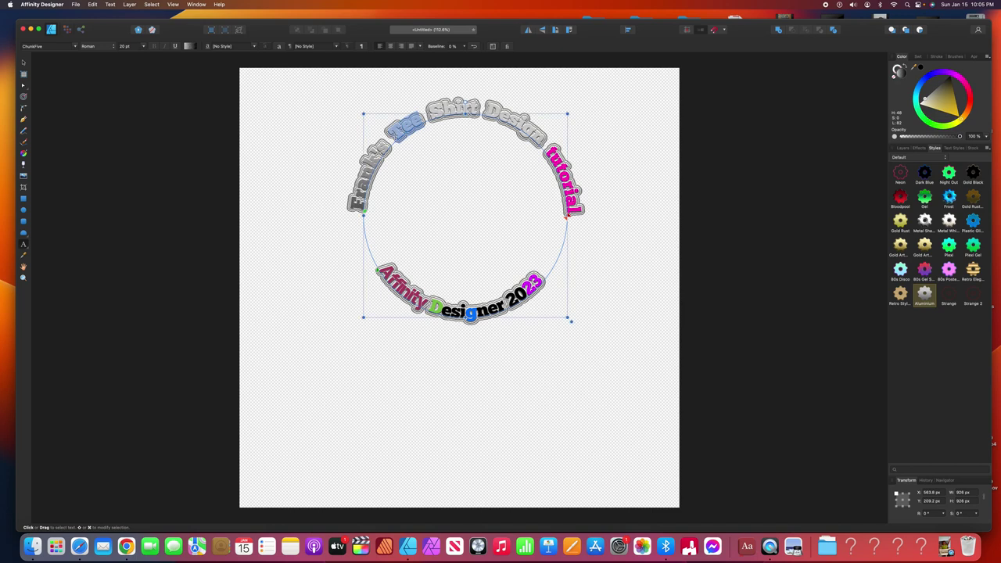
{"action": "left_click", "coordinate": [942, 100]}
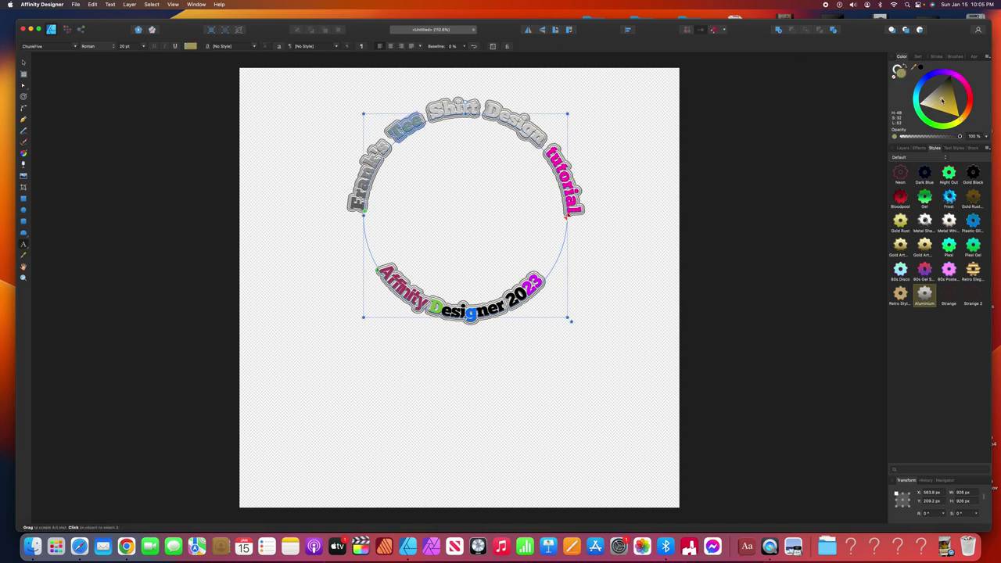
{"action": "left_click_drag", "start_coordinate": [943, 100], "coordinate": [957, 100]}
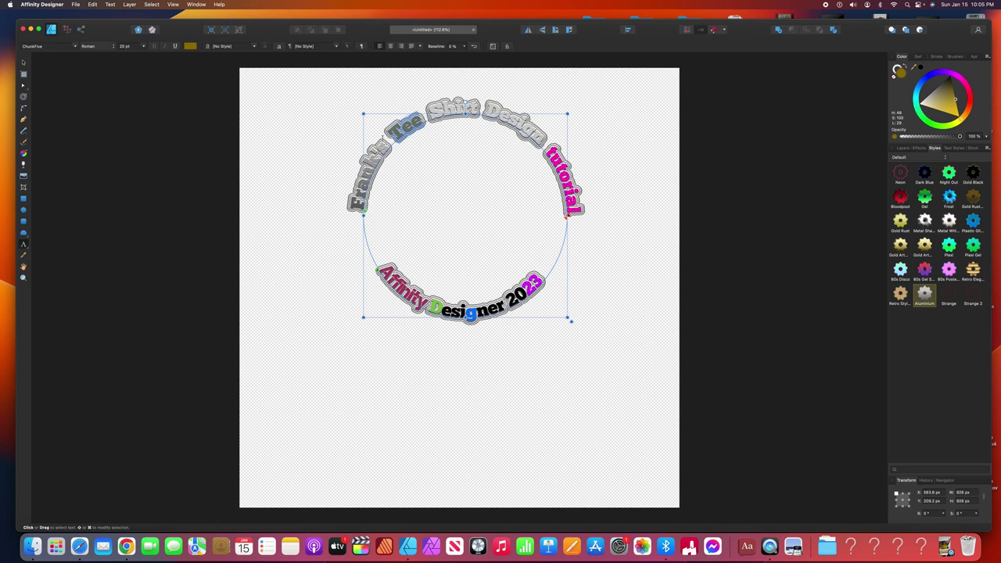
{"action": "left_click_drag", "start_coordinate": [386, 139], "coordinate": [360, 193]}
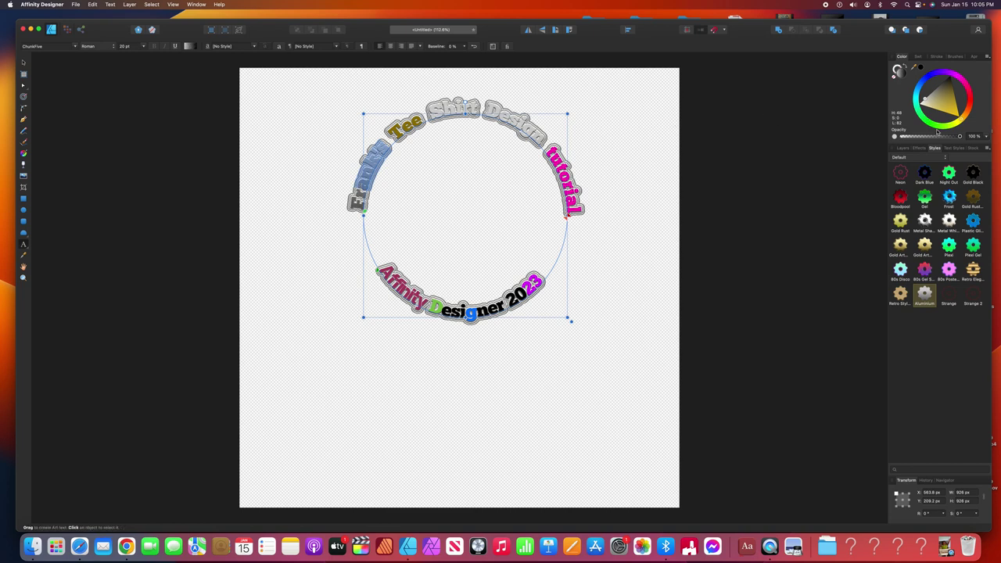
{"action": "left_click", "coordinate": [931, 76]}
{"action": "left_click", "coordinate": [783, 162]}
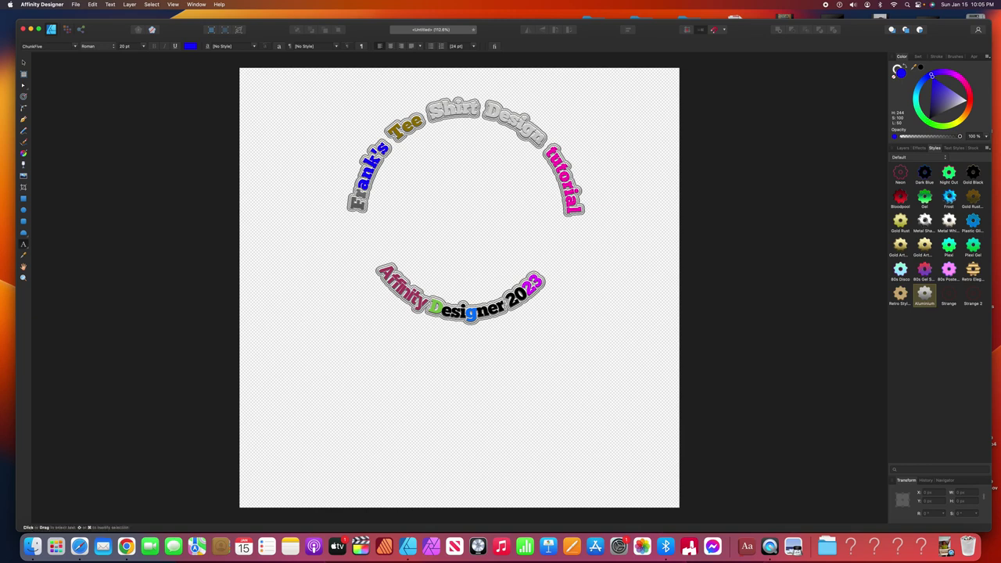
Nudge the bottom 'Affinity Designer 2023' text slightly further along the circle, then deselect it
{"action": "left_click", "coordinate": [378, 271]}
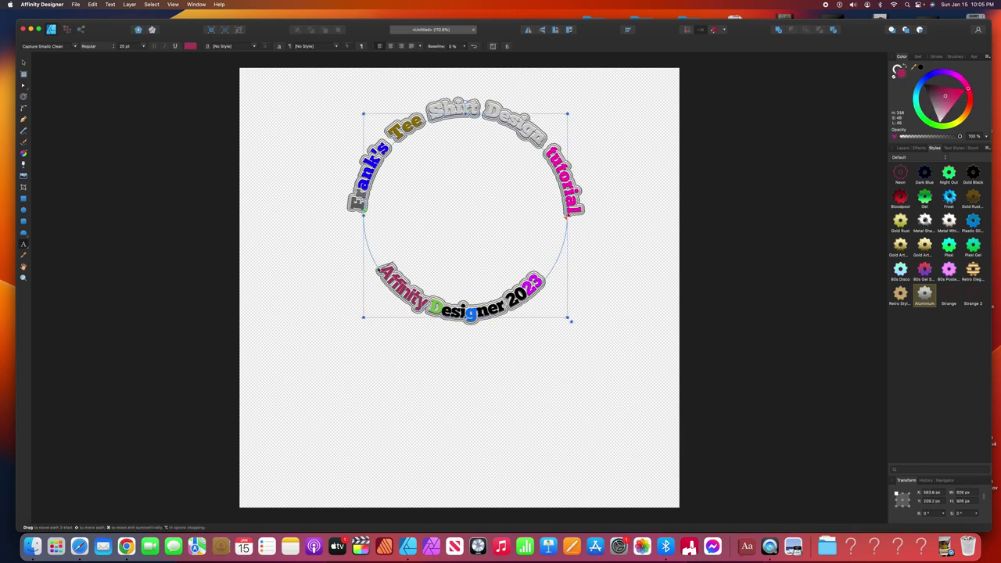
{"action": "right_click", "coordinate": [378, 272]}
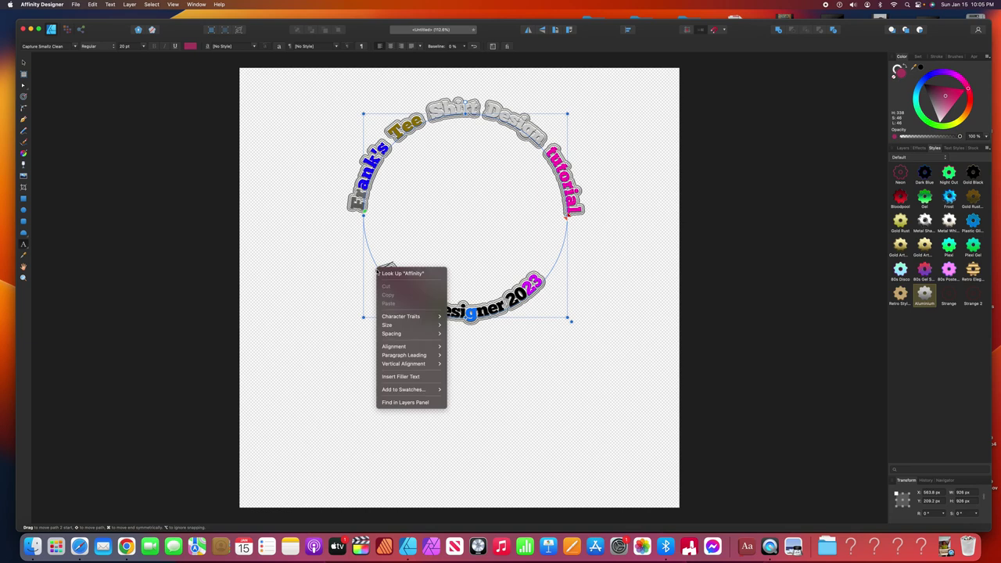
{"action": "left_click", "coordinate": [382, 270]}
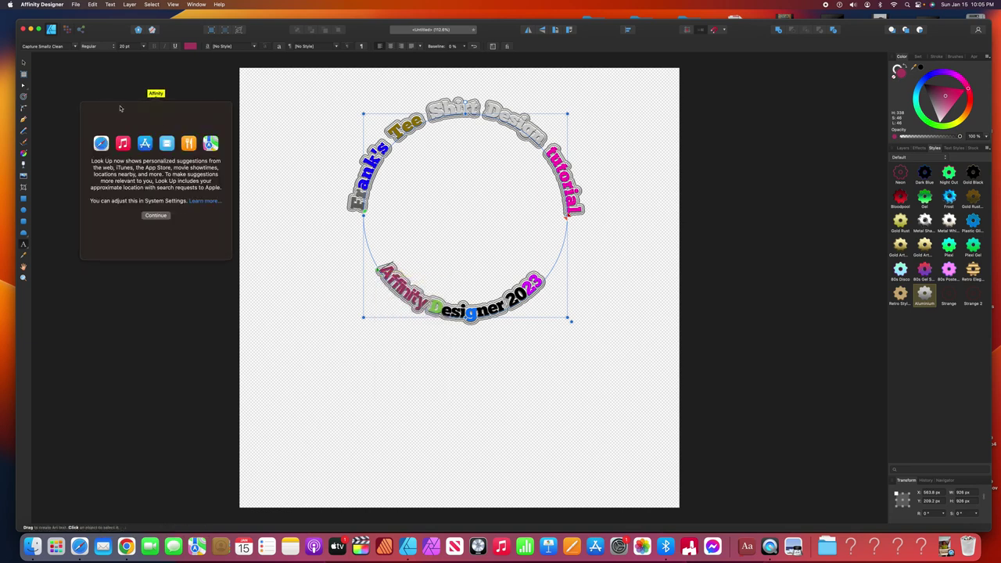
{"action": "left_click", "coordinate": [152, 345]}
{"action": "left_click", "coordinate": [379, 271]}
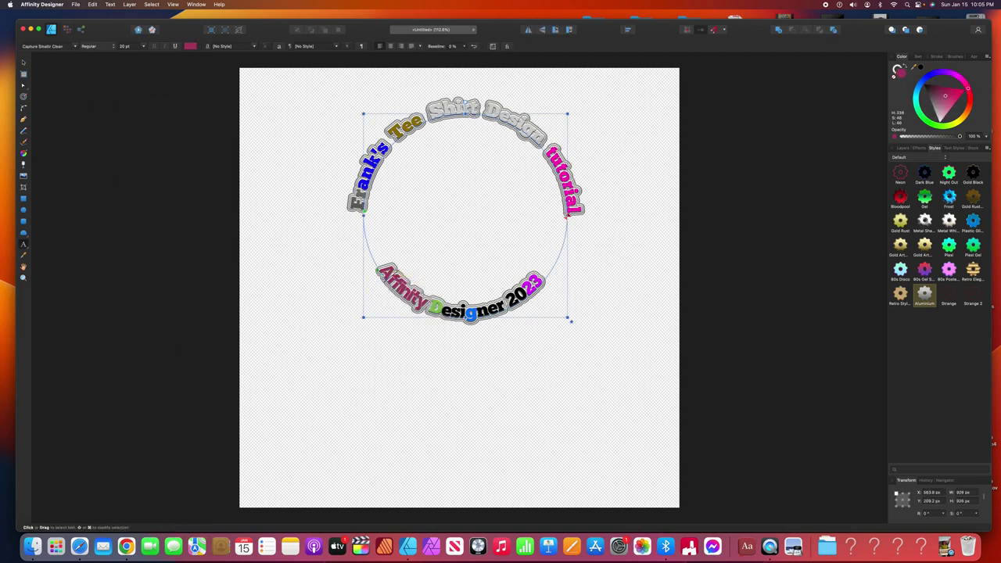
{"action": "right_click", "coordinate": [378, 271]}
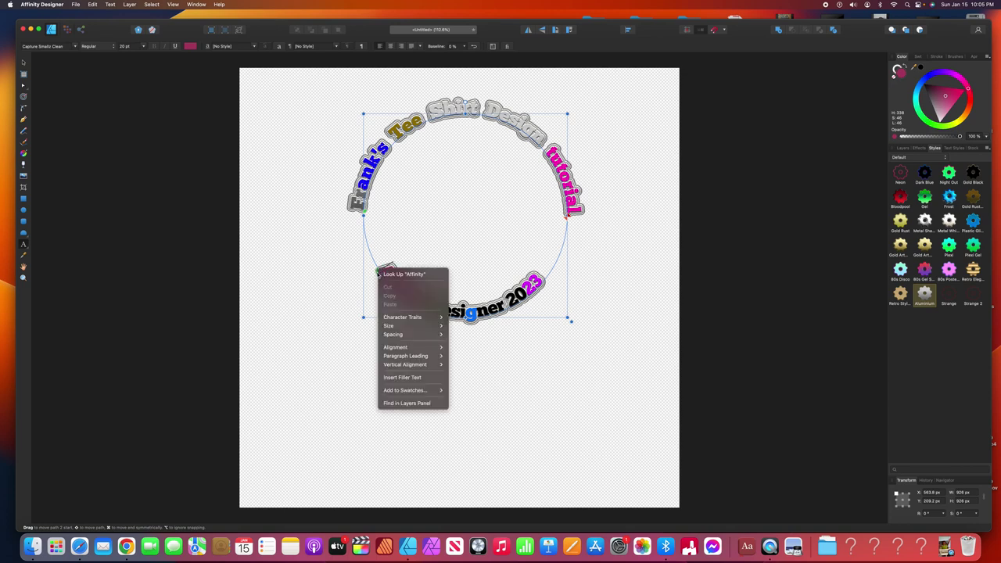
{"action": "key", "text": "Escape"}
{"action": "left_click", "coordinate": [379, 275]}
{"action": "left_click_drag", "start_coordinate": [379, 275], "coordinate": [382, 283]}
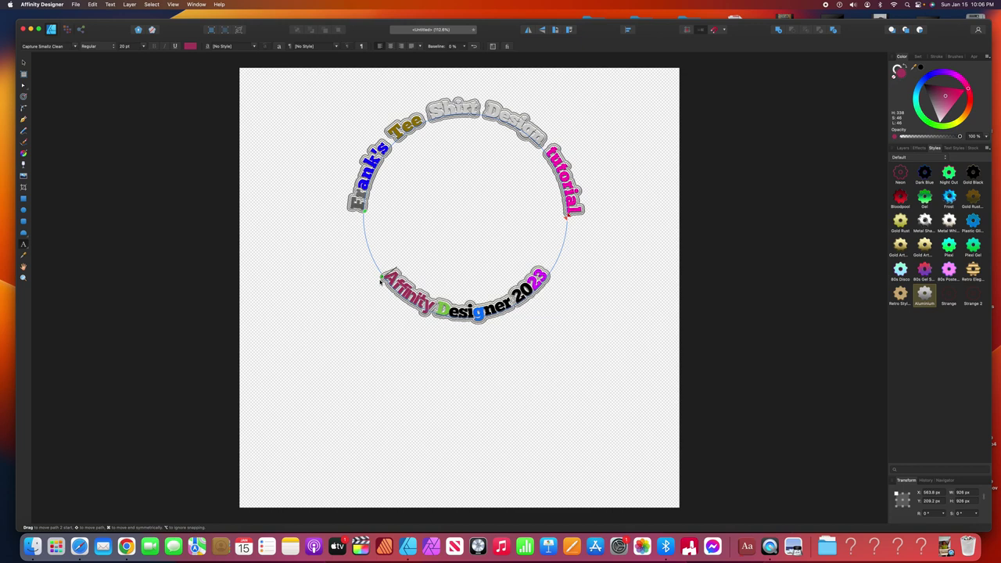
{"action": "left_click", "coordinate": [623, 360]}
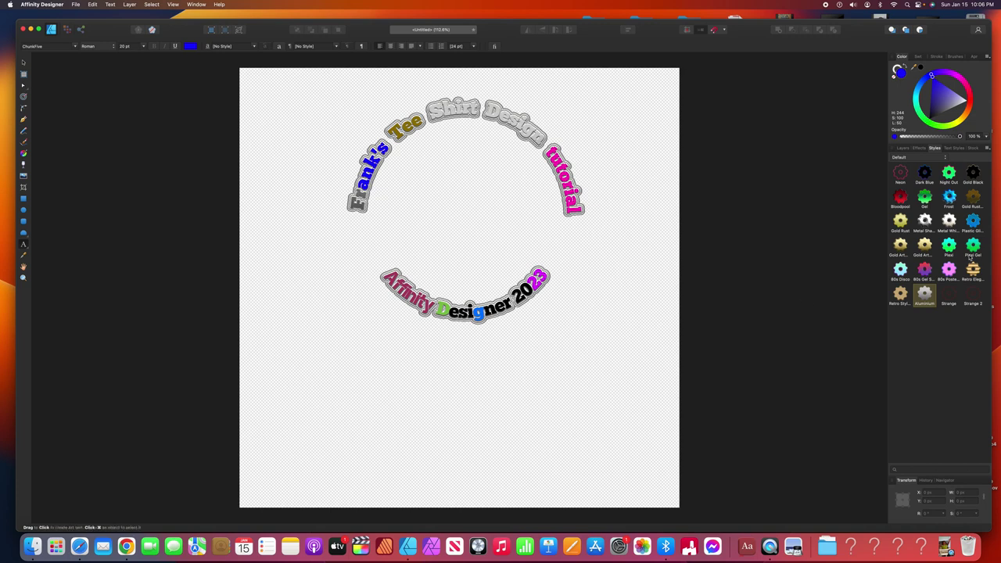
Open the Pixabay stock image library and run a first search
{"action": "left_click", "coordinate": [973, 148]}
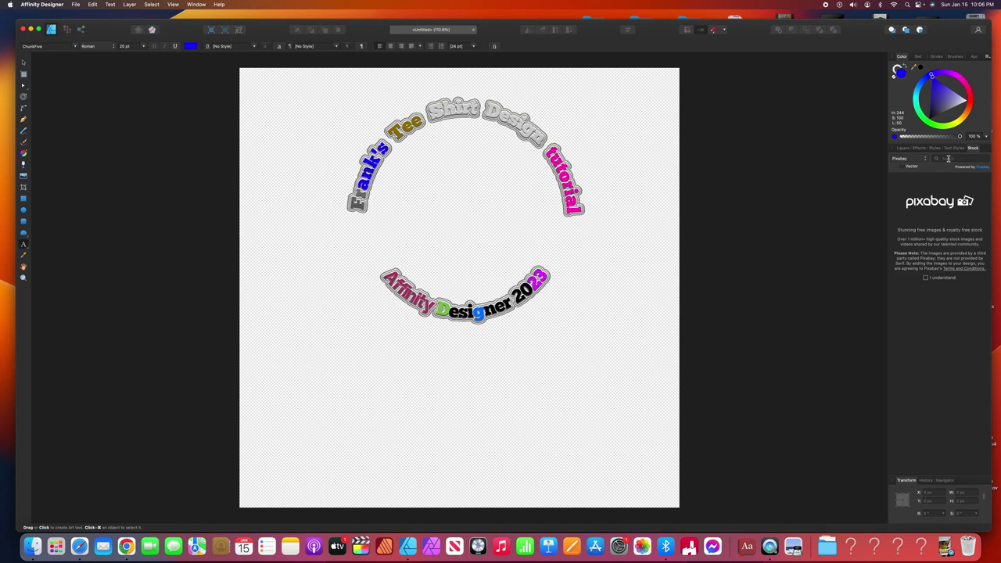
{"action": "left_click", "coordinate": [948, 159]}
{"action": "type", "text": "mini duck"}
{"action": "key", "text": "Return"}
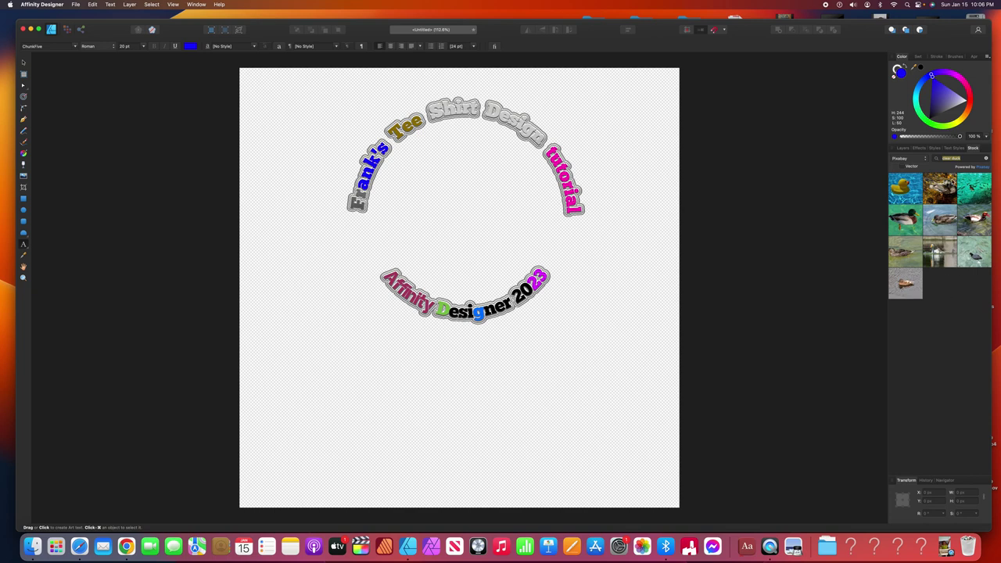
Change the stock search to 'transparent duck', run it, and drag a result toward the page
{"action": "left_click", "coordinate": [951, 158]}
{"action": "type", "text": "tran"}
{"action": "key", "text": "BackSpace"}
{"action": "type", "text": "nspar"}
{"action": "key", "text": "BackSpace"}
{"action": "type", "text": "parent"}
{"action": "key", "text": "Return"}
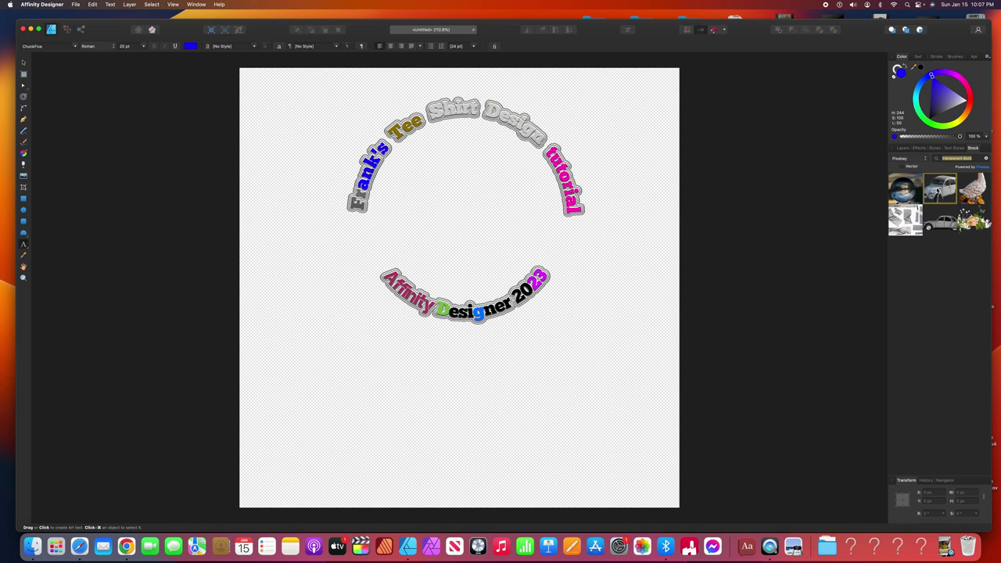
{"action": "left_click_drag", "start_coordinate": [939, 190], "coordinate": [827, 172]}
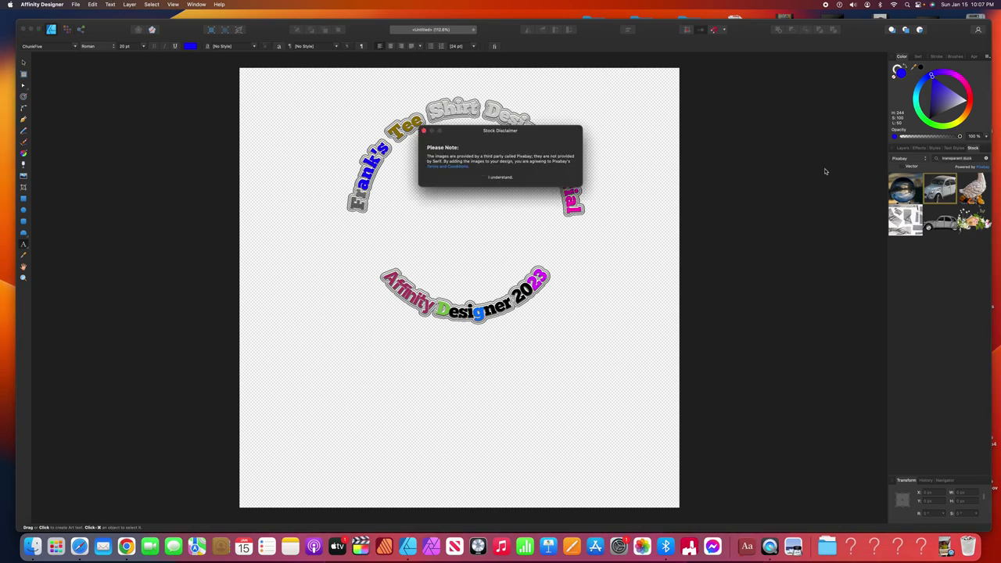
Accept the stock disclaimer and drop the stock car photo onto the page
{"action": "left_click", "coordinate": [486, 177]}
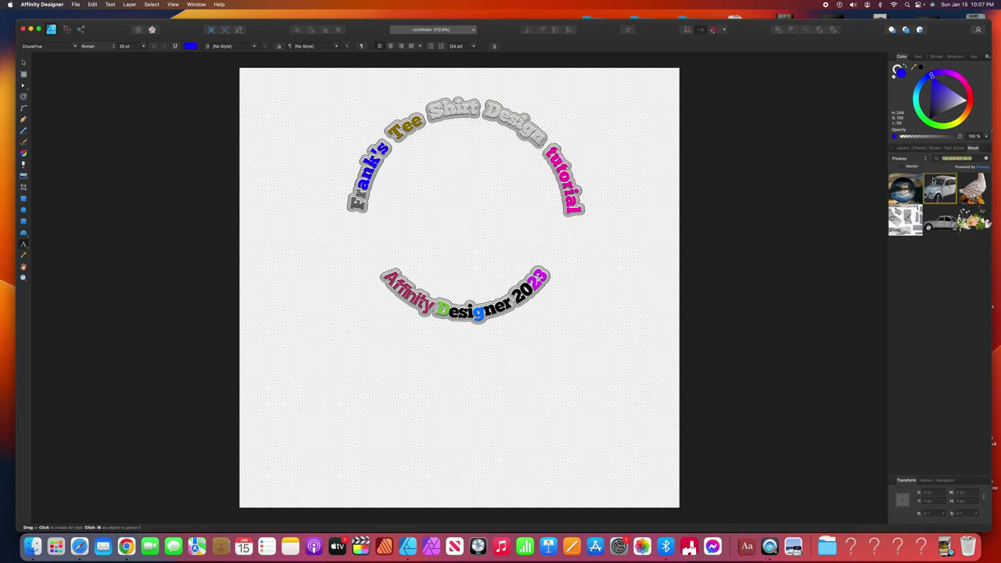
{"action": "left_click_drag", "start_coordinate": [933, 181], "coordinate": [462, 176]}
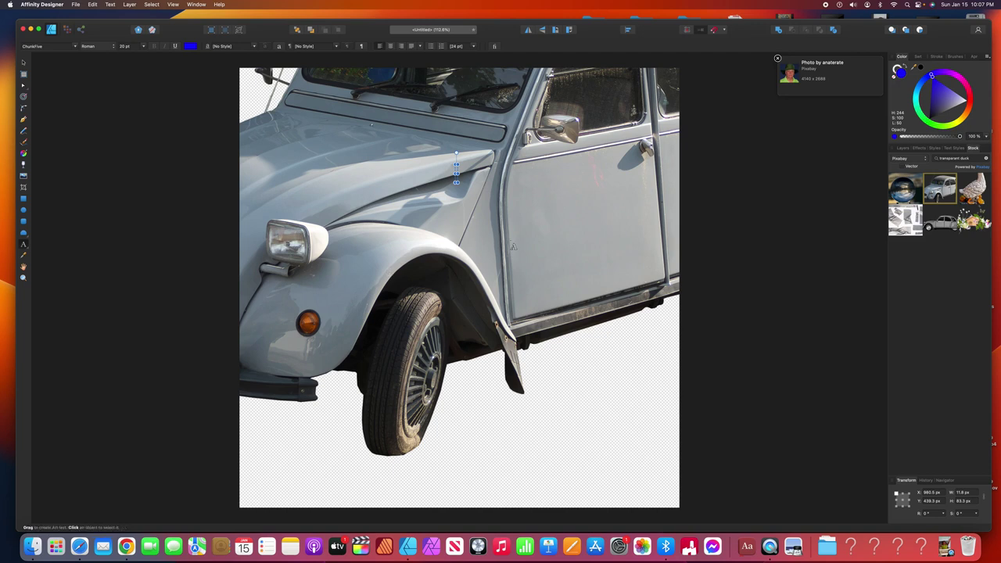
{"action": "left_click", "coordinate": [777, 59]}
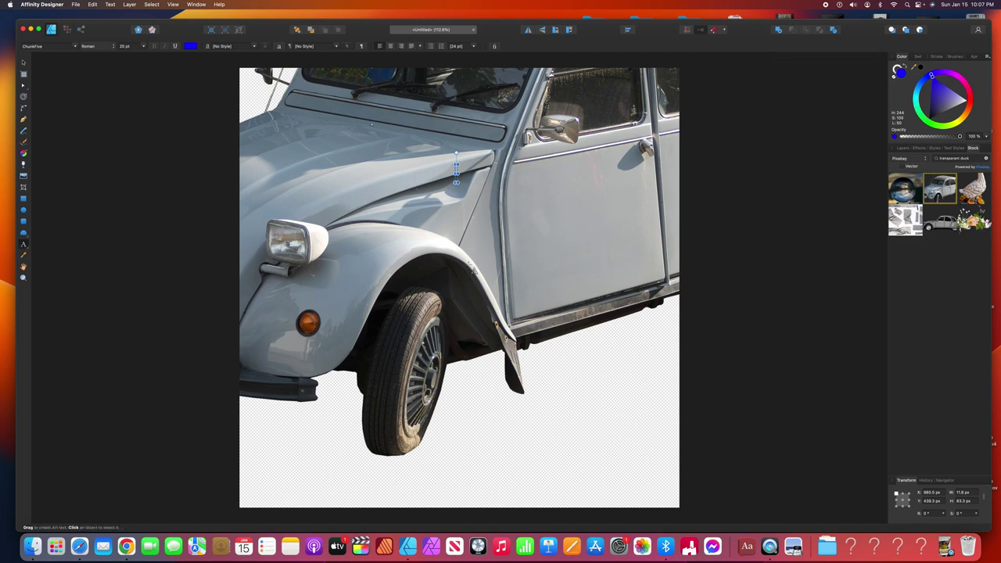
Delete the car photo layer from the Layers panel
{"action": "left_click", "coordinate": [473, 270]}
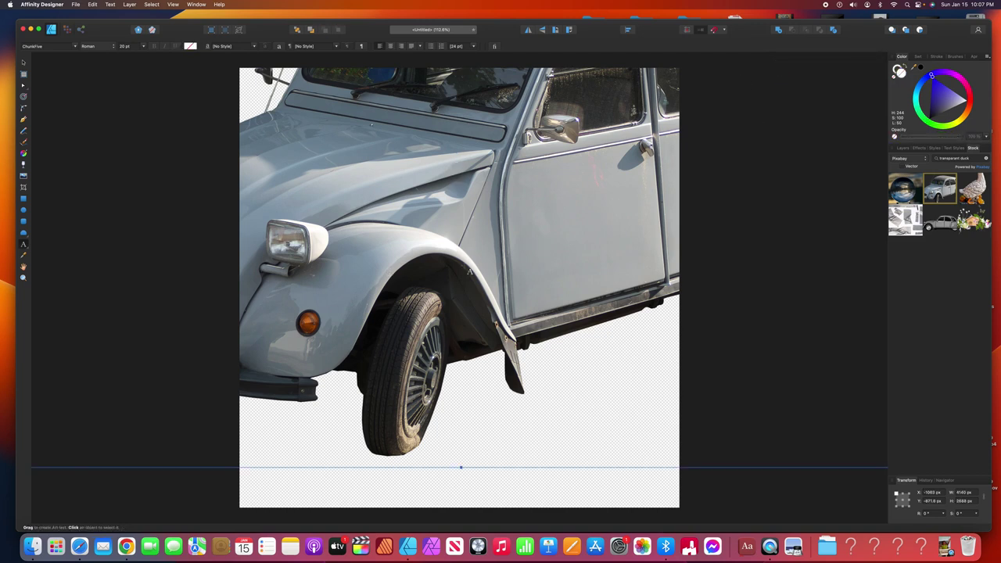
{"action": "left_click", "coordinate": [903, 148]}
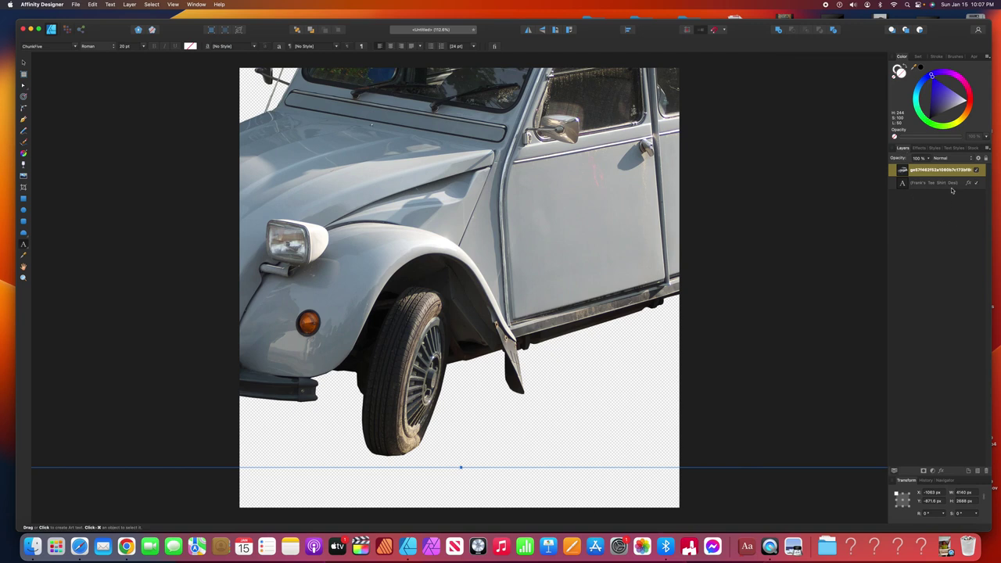
{"action": "right_click", "coordinate": [917, 174]}
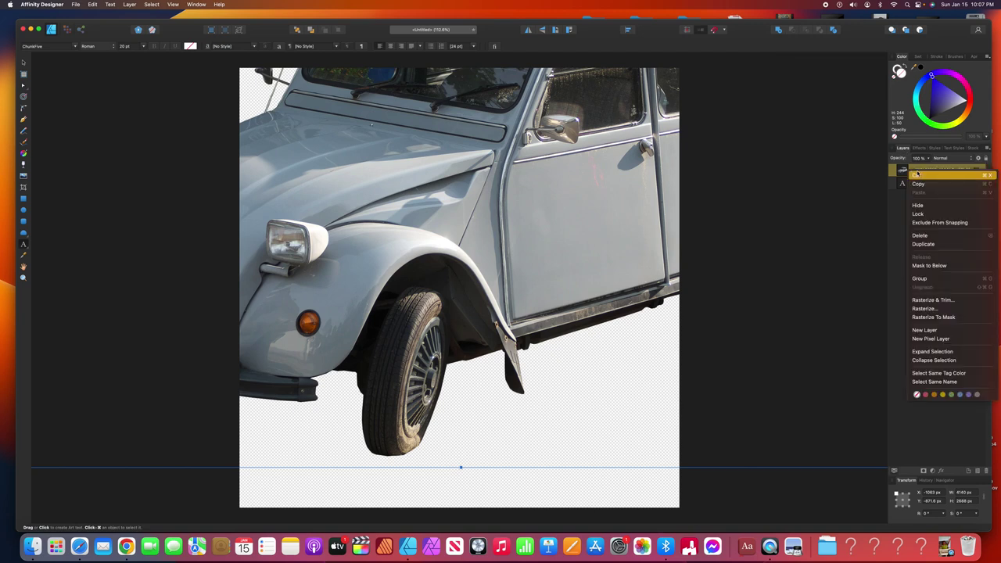
{"action": "left_click", "coordinate": [921, 235]}
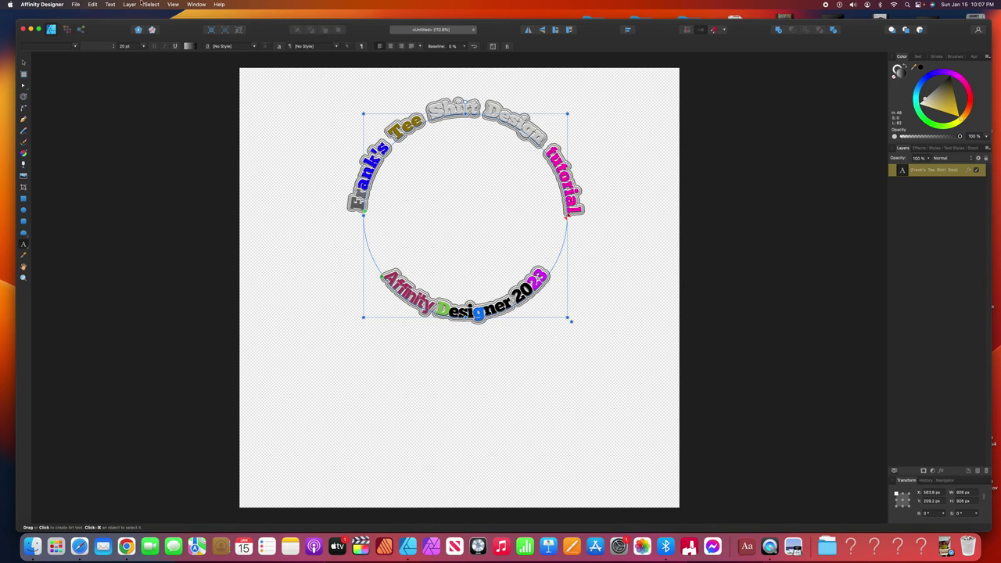
Start placing an image via File > Place and scroll through the file browser
{"action": "left_click", "coordinate": [76, 5]}
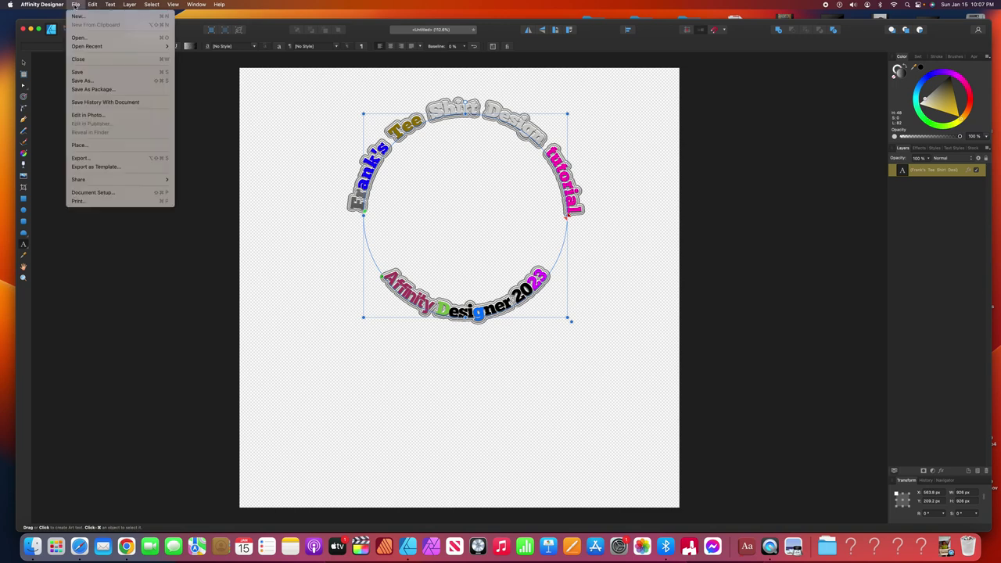
{"action": "left_click", "coordinate": [78, 146]}
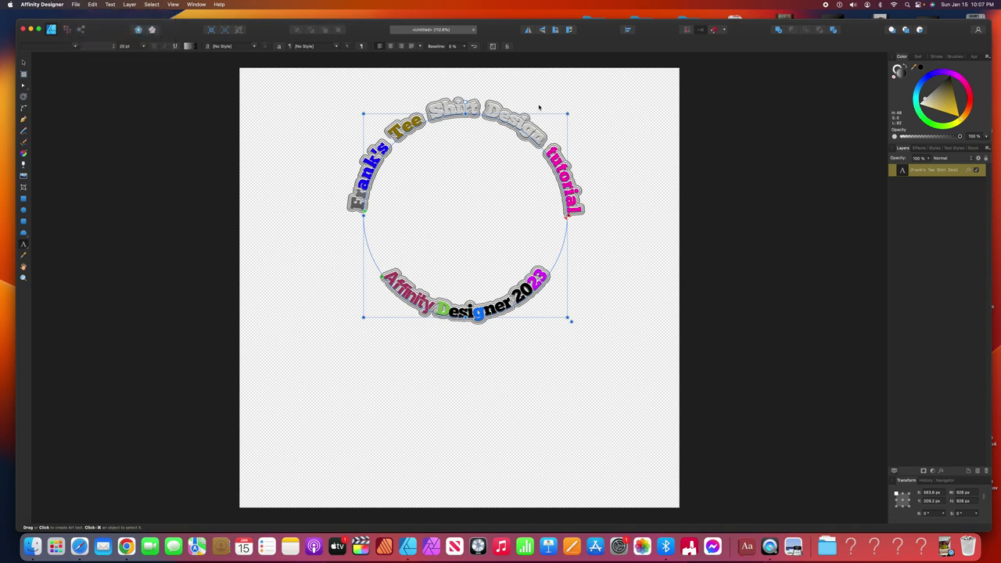
{"action": "scroll", "coordinate": [553, 283], "scroll_direction": "down", "scroll_amount": 1}
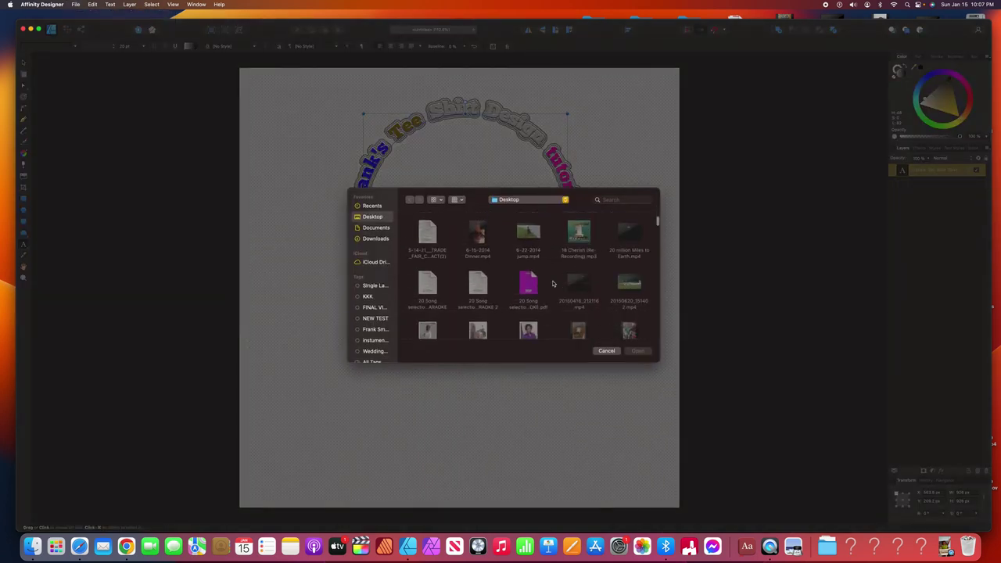
{"action": "scroll", "coordinate": [552, 283], "scroll_direction": "down", "scroll_amount": 10}
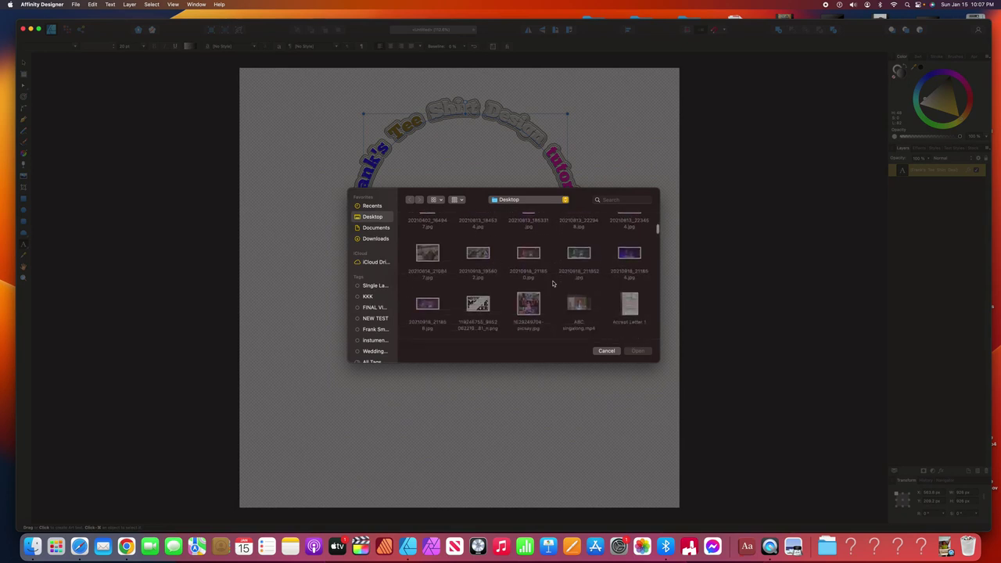
{"action": "scroll", "coordinate": [552, 283], "scroll_direction": "down", "scroll_amount": 4}
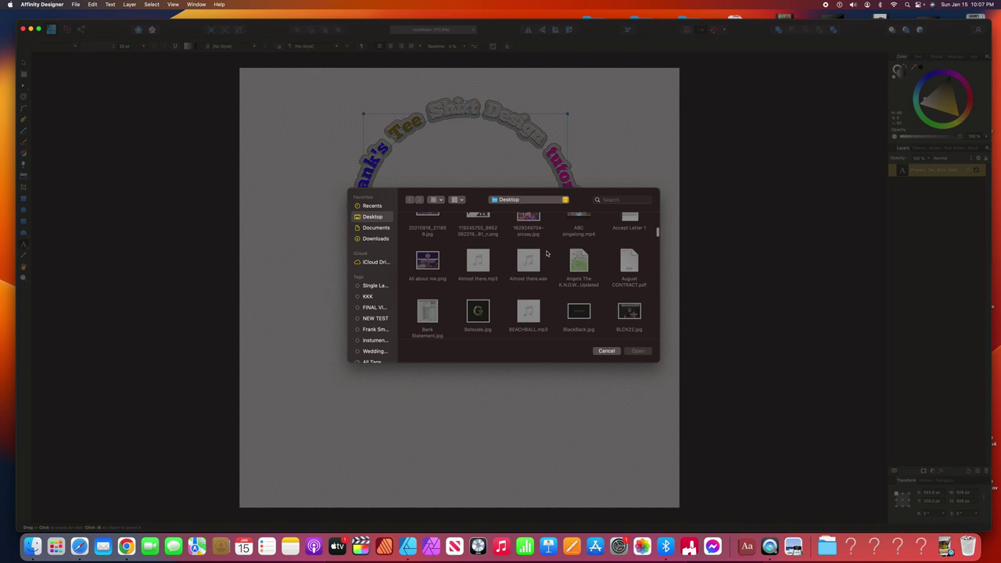
{"action": "scroll", "coordinate": [657, 238], "scroll_direction": "down", "scroll_amount": 5}
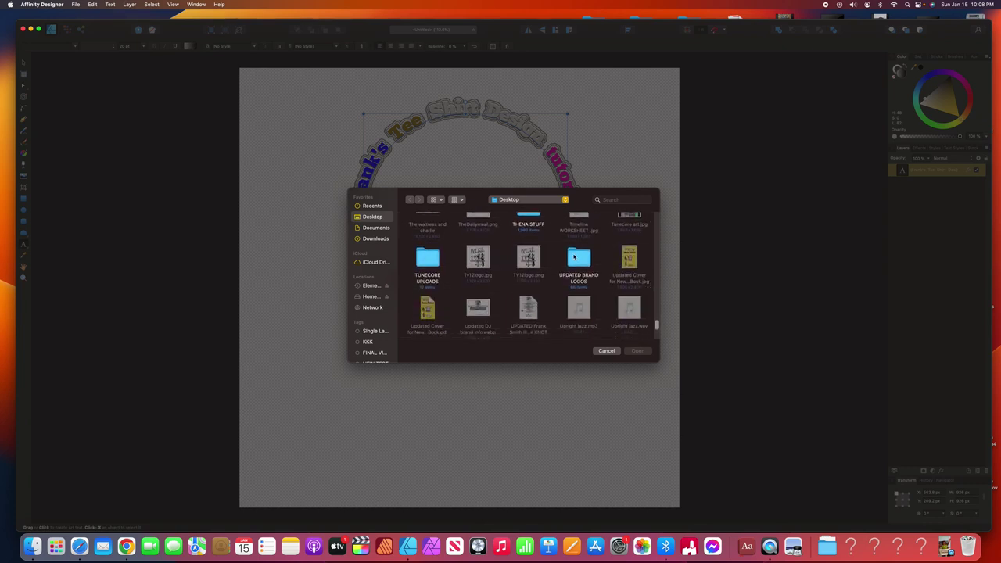
Look in UPDATED BRAND LOGOS, cancel placing, and add a new empty Layer1
{"action": "double_click", "coordinate": [577, 258]}
{"action": "scroll", "coordinate": [560, 267], "scroll_direction": "down", "scroll_amount": 10}
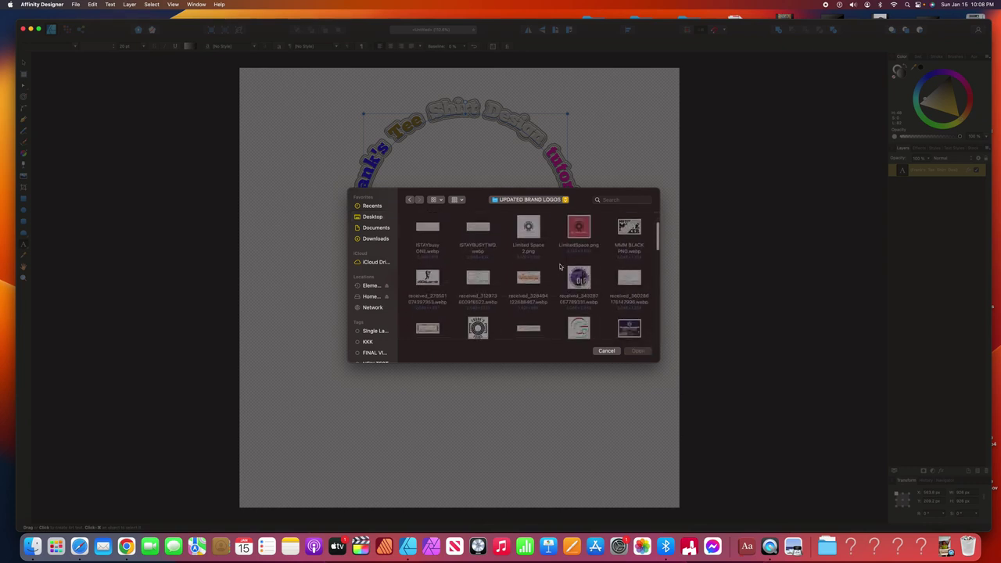
{"action": "scroll", "coordinate": [558, 271], "scroll_direction": "down", "scroll_amount": 8}
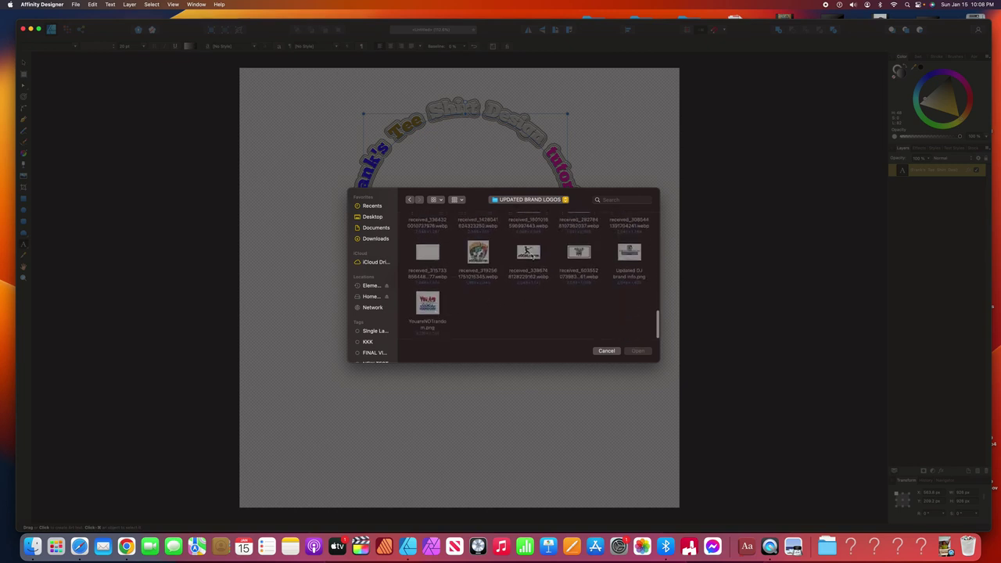
{"action": "scroll", "coordinate": [528, 296], "scroll_direction": "up", "scroll_amount": 1}
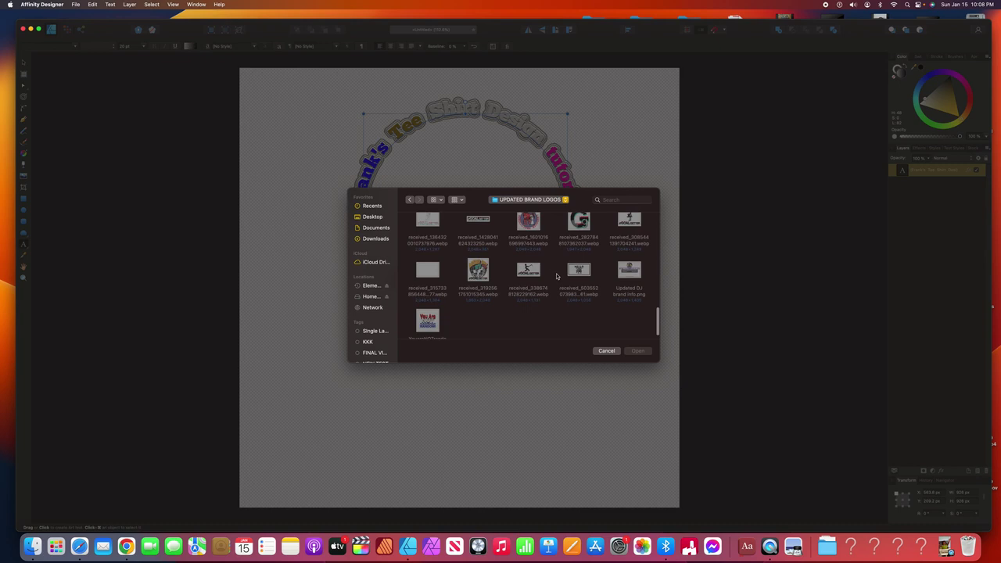
{"action": "scroll", "coordinate": [548, 271], "scroll_direction": "up", "scroll_amount": 5}
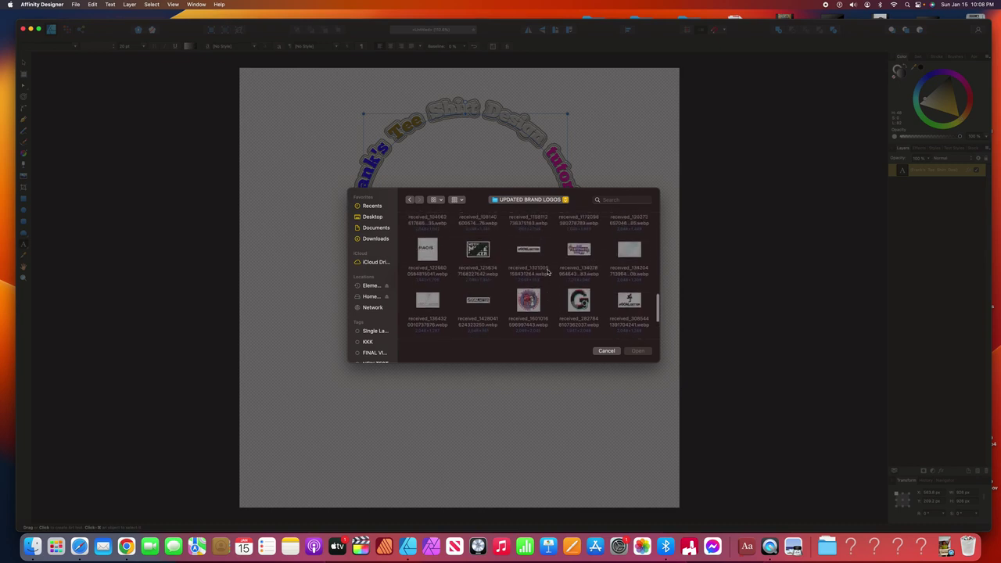
{"action": "scroll", "coordinate": [548, 272], "scroll_direction": "up", "scroll_amount": 1}
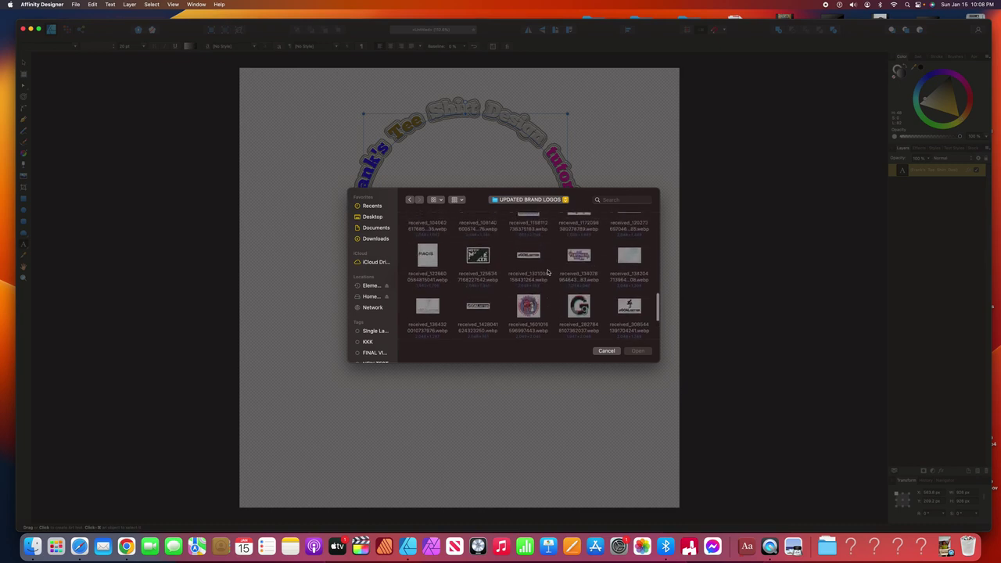
{"action": "left_click", "coordinate": [607, 351]}
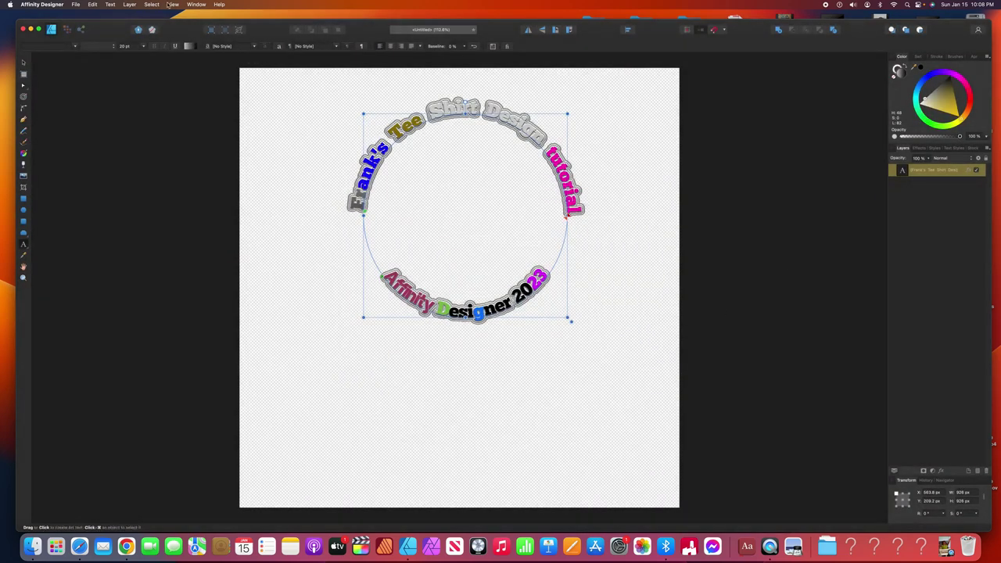
{"action": "left_click", "coordinate": [131, 4]}
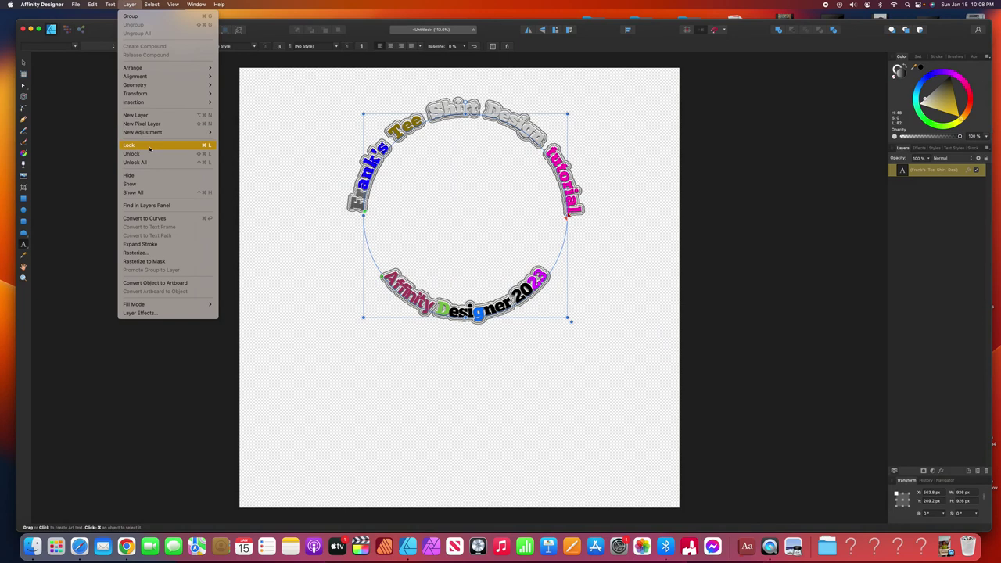
{"action": "left_click", "coordinate": [148, 116]}
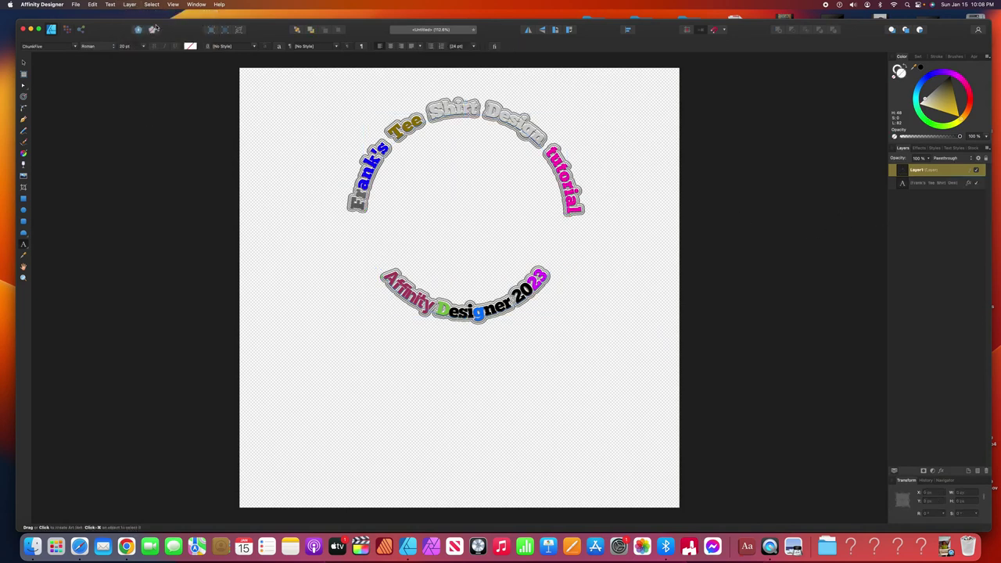
Start File > Place and browse files, briefly selecting then deselecting YouareNOTrandom.png
{"action": "left_click", "coordinate": [81, 4]}
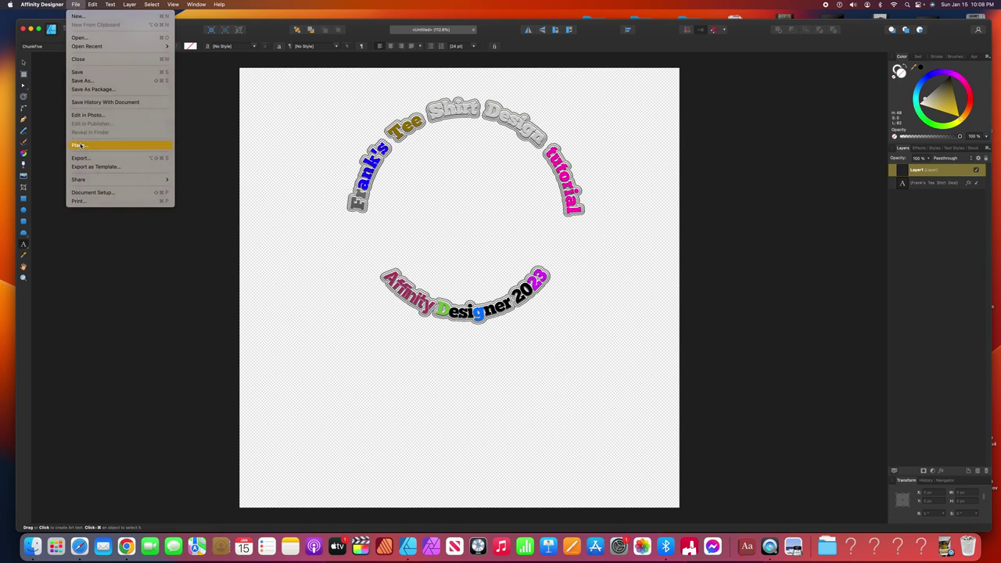
{"action": "left_click", "coordinate": [79, 146]}
{"action": "scroll", "coordinate": [610, 312], "scroll_direction": "down", "scroll_amount": 8}
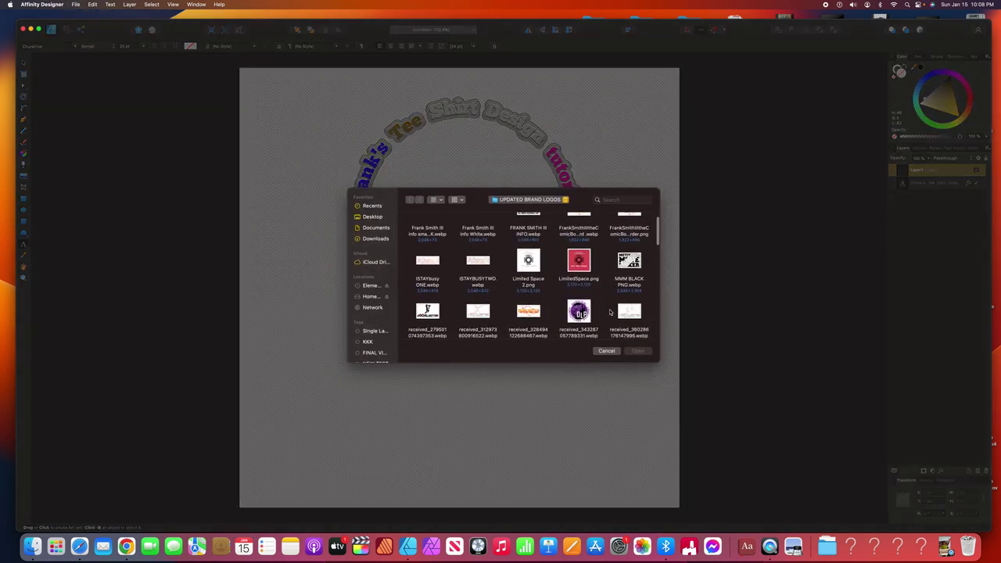
{"action": "scroll", "coordinate": [610, 312], "scroll_direction": "down", "scroll_amount": 5}
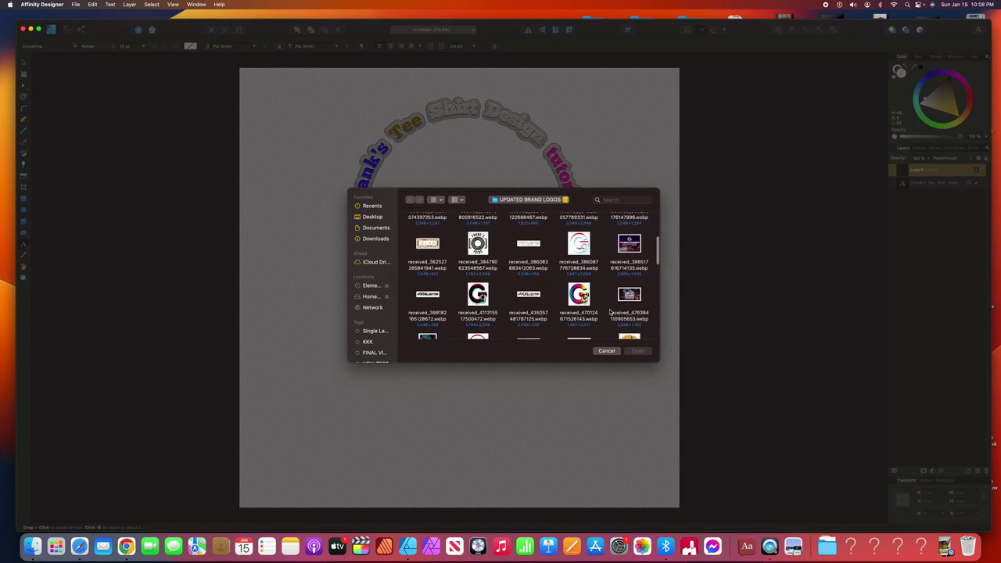
{"action": "scroll", "coordinate": [610, 312], "scroll_direction": "down", "scroll_amount": 5}
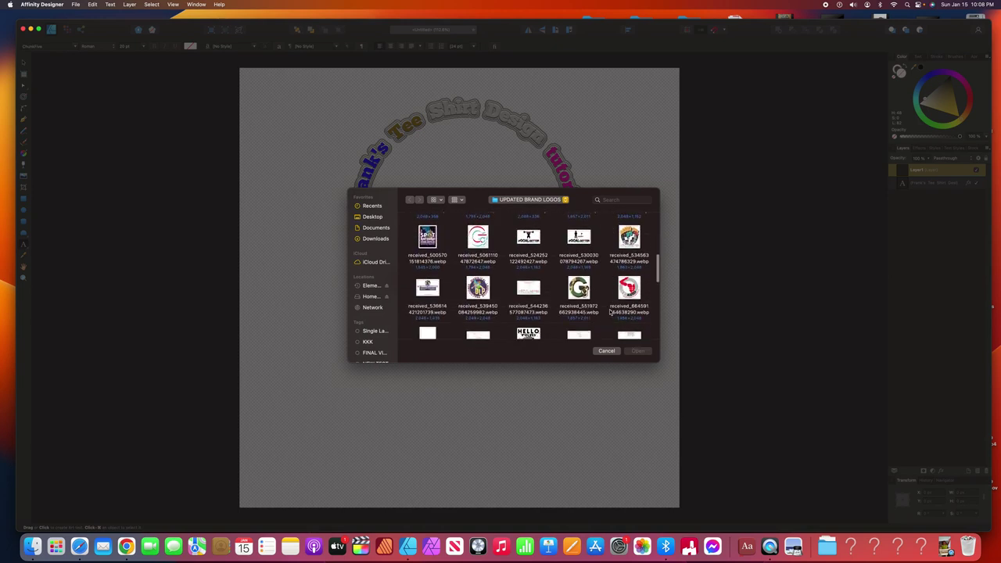
{"action": "scroll", "coordinate": [559, 308], "scroll_direction": "down", "scroll_amount": 6}
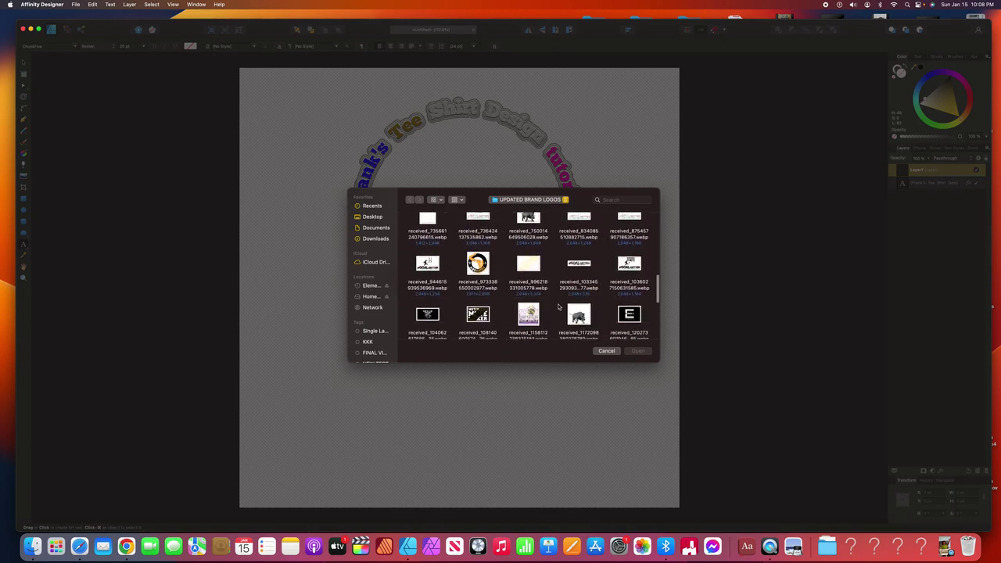
{"action": "scroll", "coordinate": [558, 307], "scroll_direction": "down", "scroll_amount": 3}
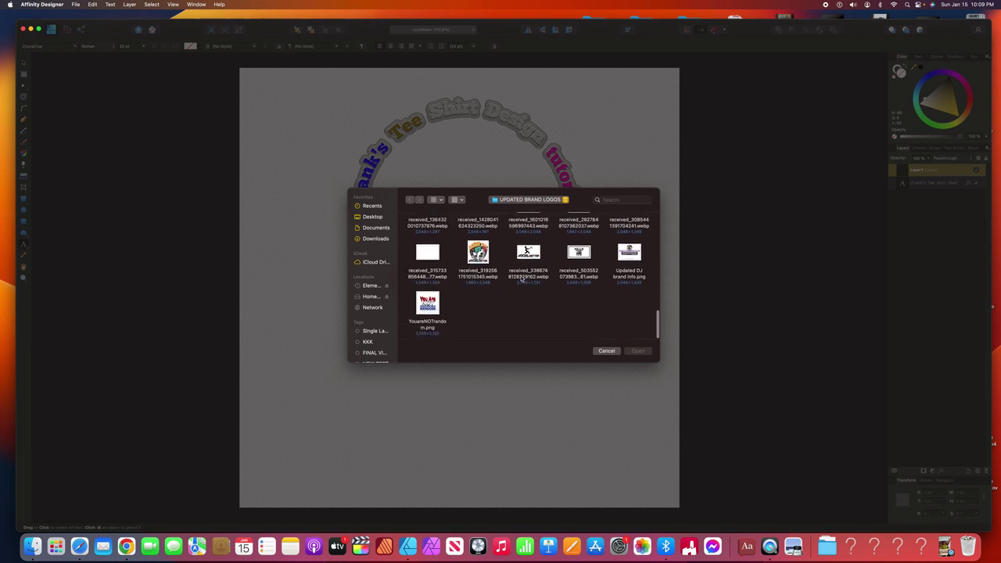
{"action": "left_click", "coordinate": [427, 305]}
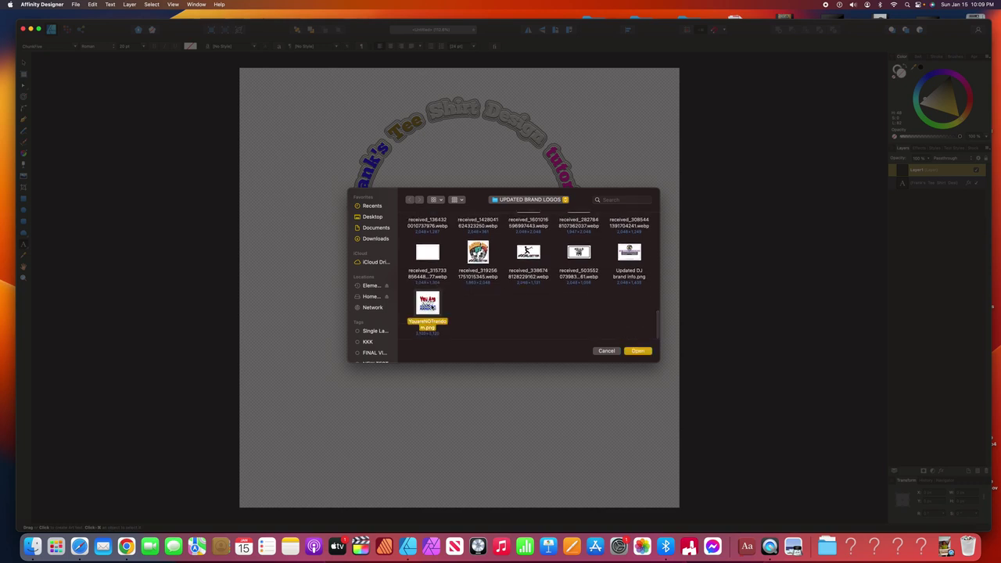
{"action": "left_click", "coordinate": [603, 301]}
Choose the comic-book logo PNG on the Desktop and confirm it for placing
{"action": "scroll", "coordinate": [541, 275], "scroll_direction": "up", "scroll_amount": 10}
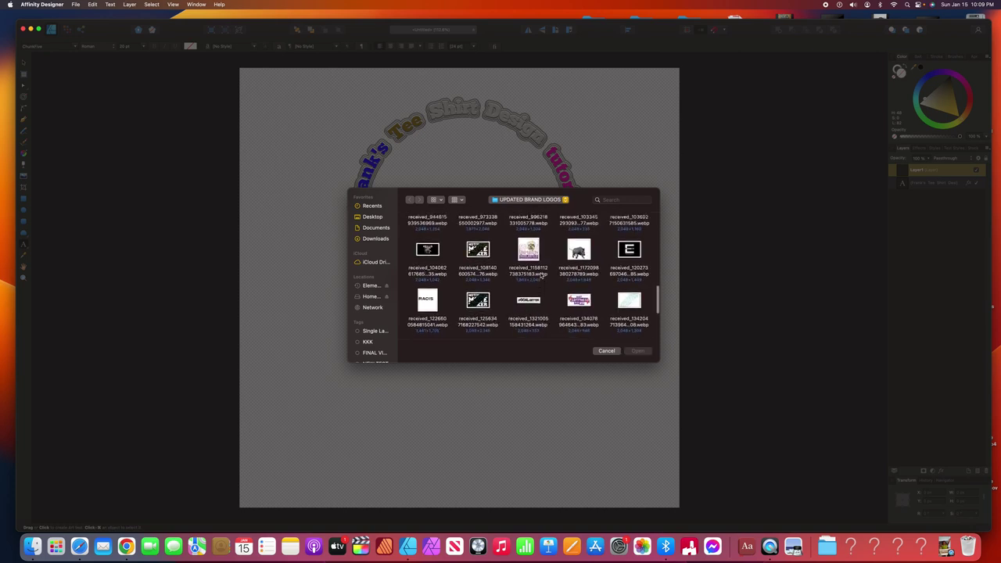
{"action": "scroll", "coordinate": [541, 275], "scroll_direction": "up", "scroll_amount": 4}
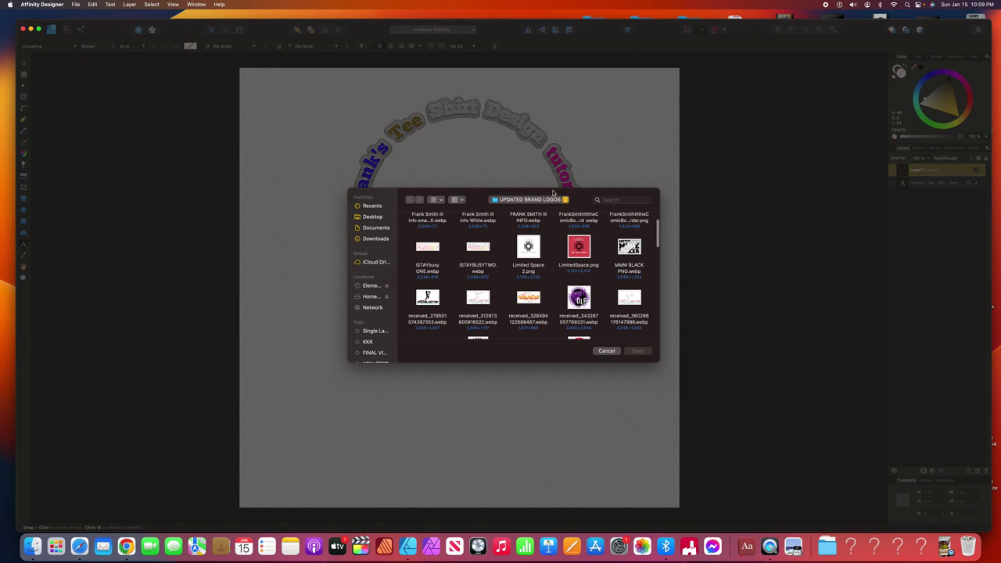
{"action": "left_click", "coordinate": [381, 219]}
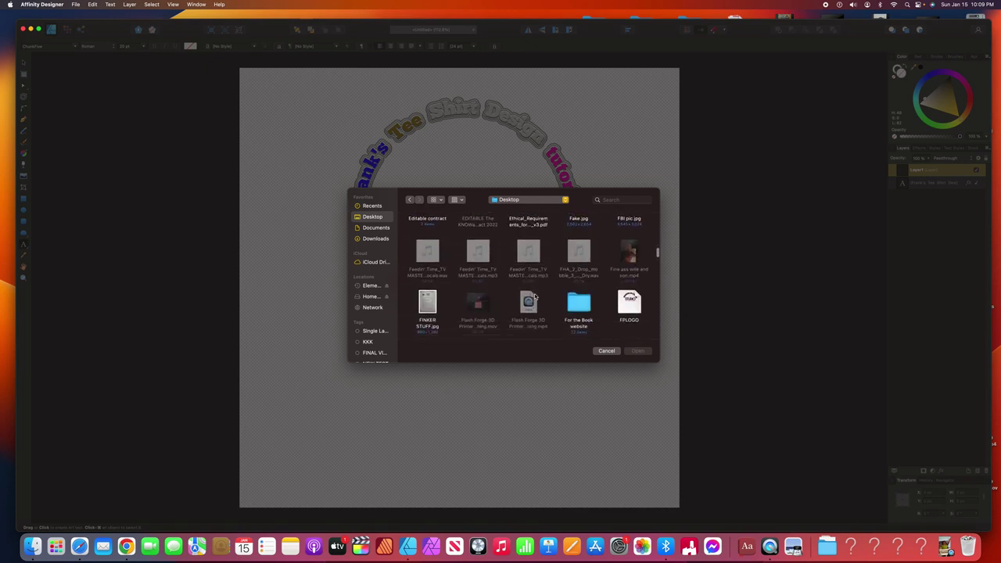
{"action": "scroll", "coordinate": [535, 296], "scroll_direction": "down", "scroll_amount": 3}
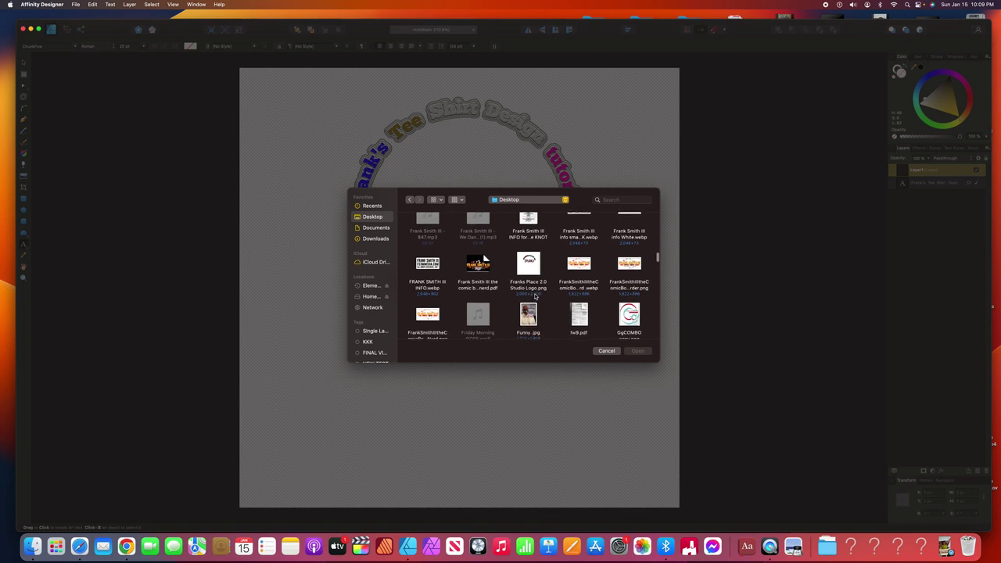
{"action": "scroll", "coordinate": [535, 296], "scroll_direction": "down", "scroll_amount": 3}
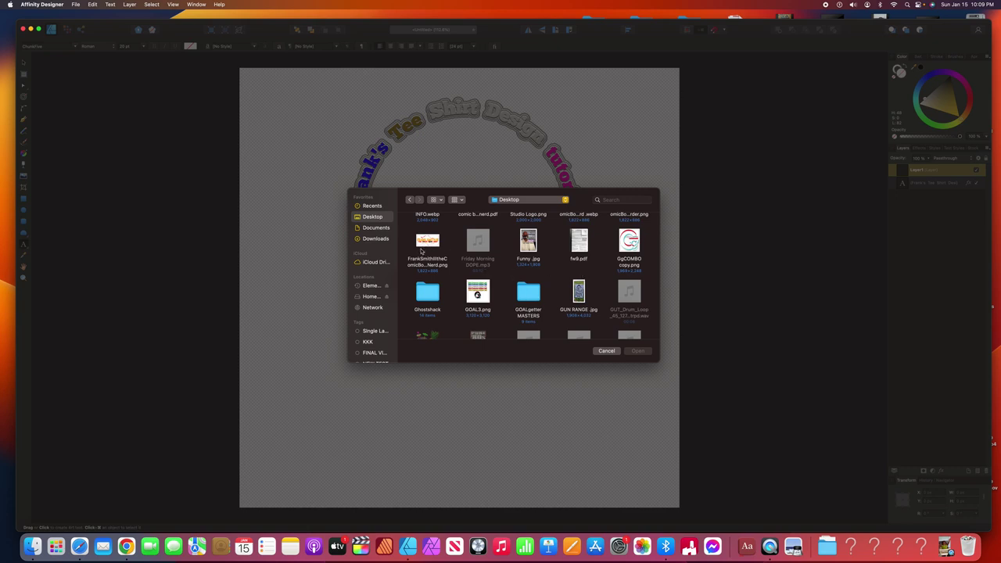
{"action": "left_click", "coordinate": [429, 242]}
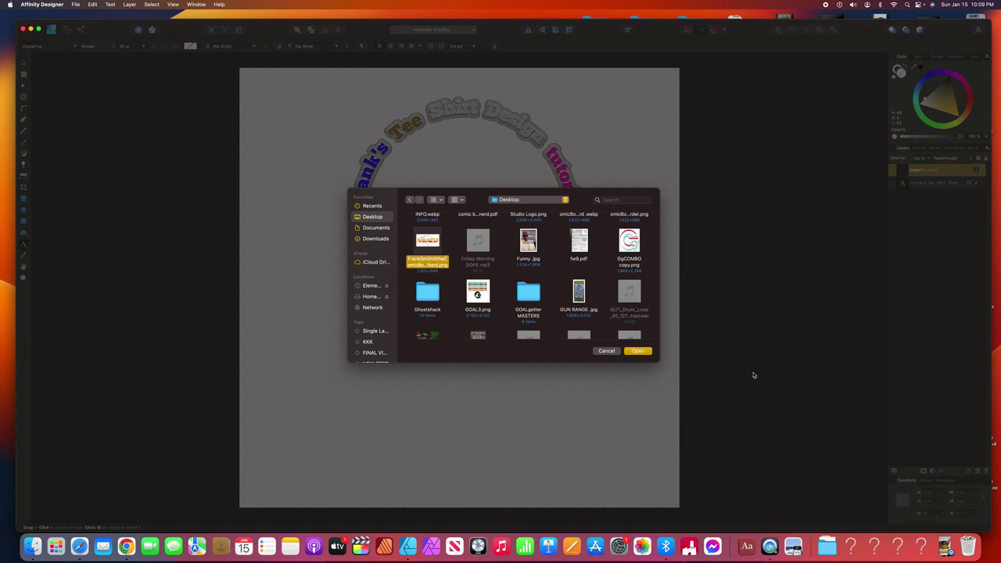
{"action": "left_click", "coordinate": [639, 351]}
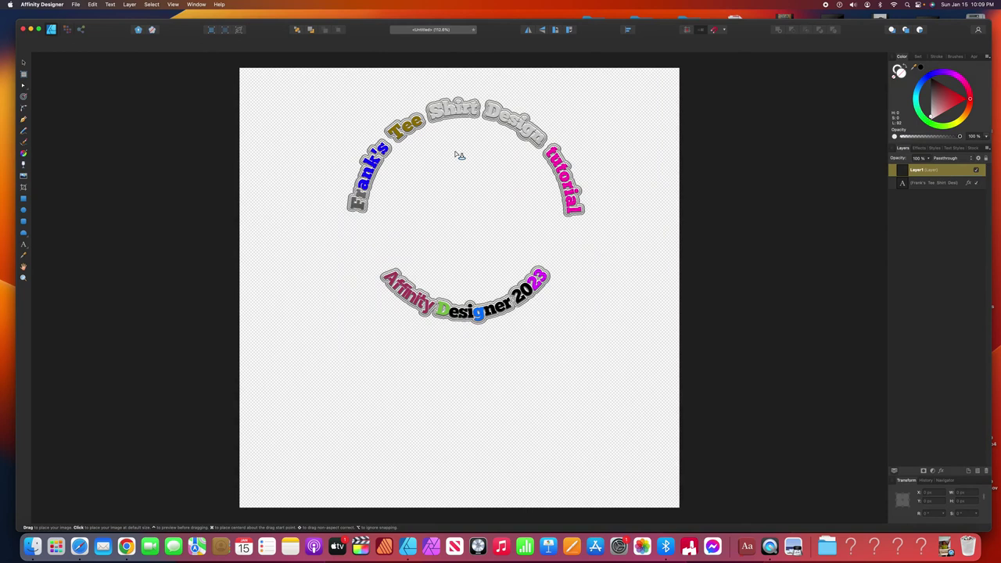
Drop the comic-book logo, resize it to about 784 × 386 px, and centre it inside the text ring
{"action": "left_click", "coordinate": [458, 154]}
{"action": "left_click_drag", "start_coordinate": [456, 153], "coordinate": [459, 208]}
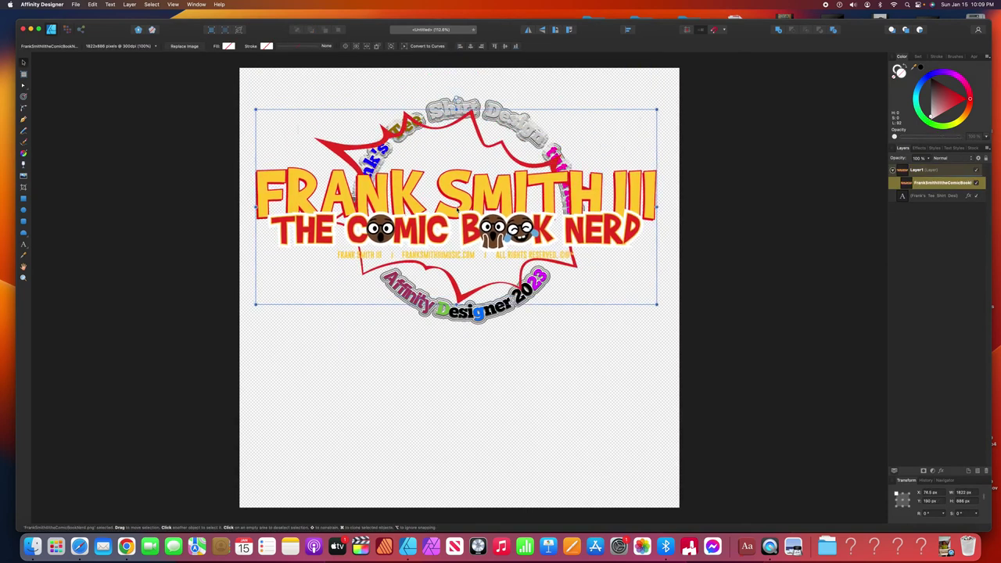
{"action": "right_click", "coordinate": [459, 207]}
{"action": "left_click", "coordinate": [371, 305]}
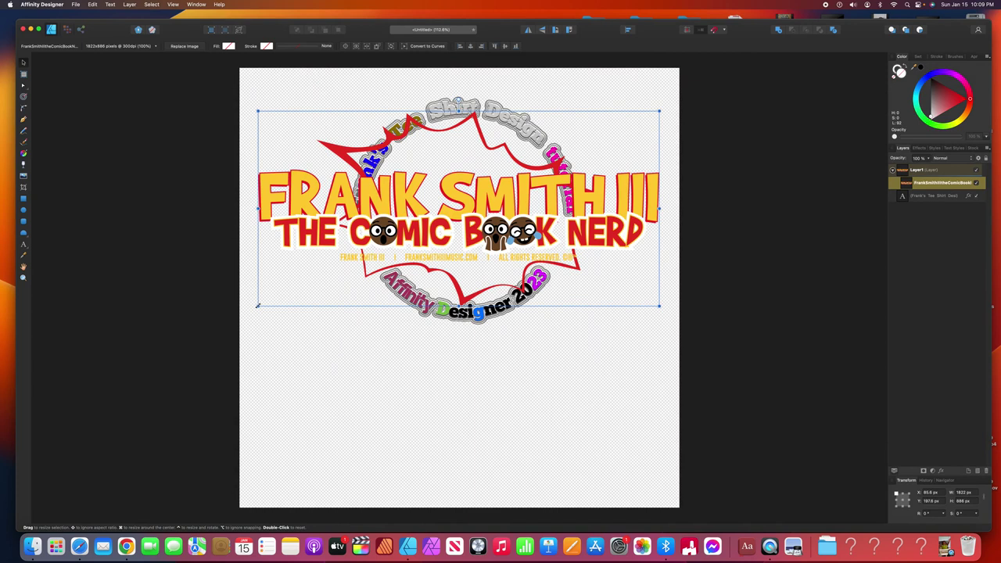
{"action": "left_click_drag", "start_coordinate": [257, 306], "coordinate": [520, 178]}
{"action": "left_click_drag", "start_coordinate": [564, 159], "coordinate": [439, 219]}
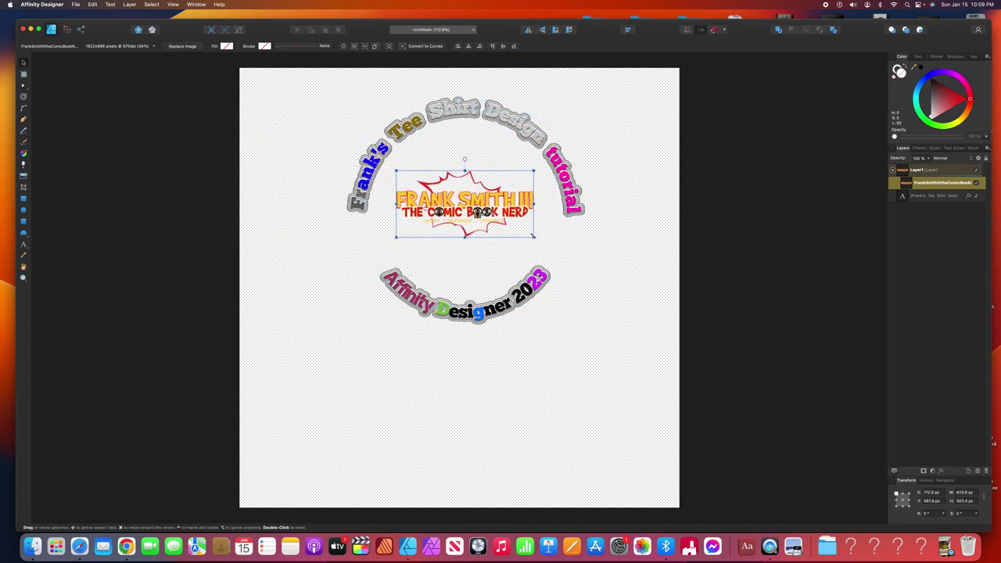
{"action": "left_click_drag", "start_coordinate": [536, 235], "coordinate": [558, 251]}
{"action": "mouse_move", "coordinate": [396, 250]}
{"action": "left_mouse_down"}
{"action": "mouse_move", "coordinate": [371, 261]}
{"action": "mouse_move", "coordinate": [378, 254]}
{"action": "left_mouse_up"}
{"action": "key", "text": "Up"}
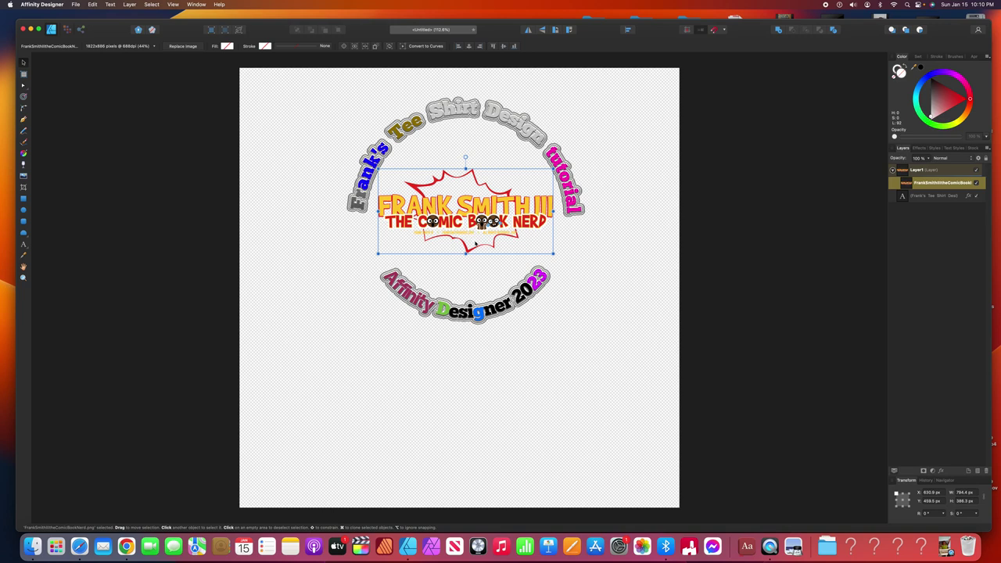
Save the document on the Desktop under the name 'Tutorial' instead of Untitled
{"action": "left_click", "coordinate": [76, 5]}
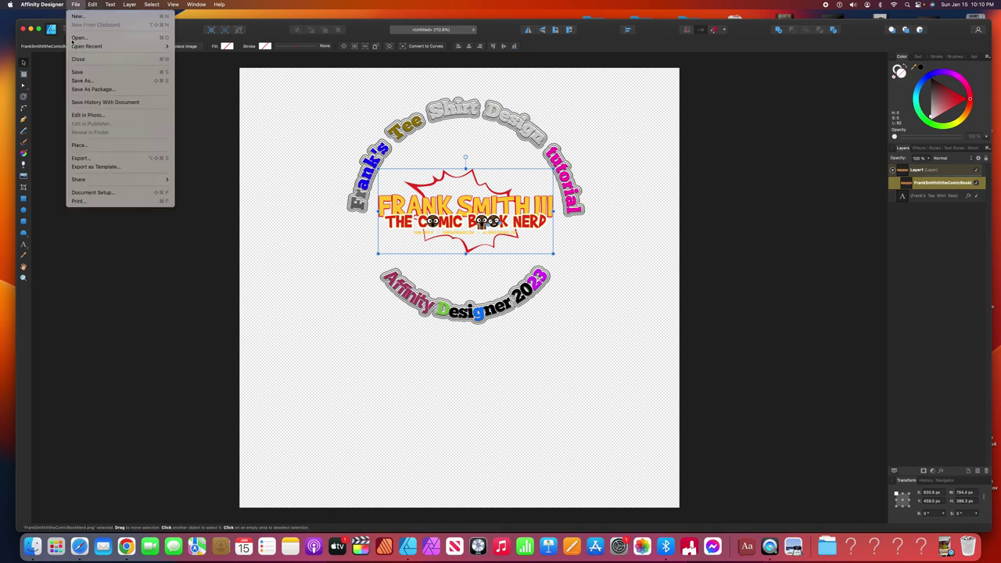
{"action": "left_click", "coordinate": [82, 81]}
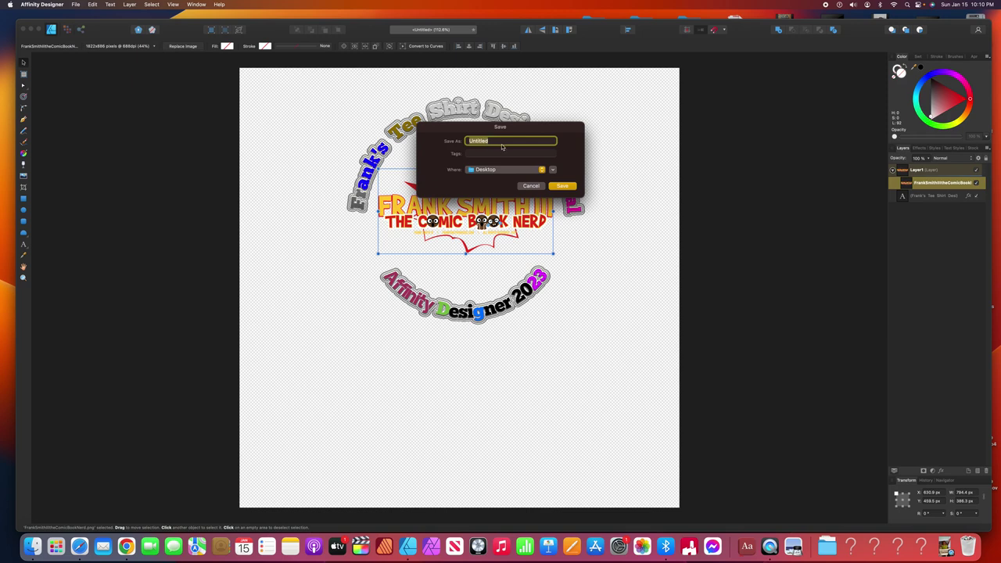
{"action": "left_click", "coordinate": [531, 185]}
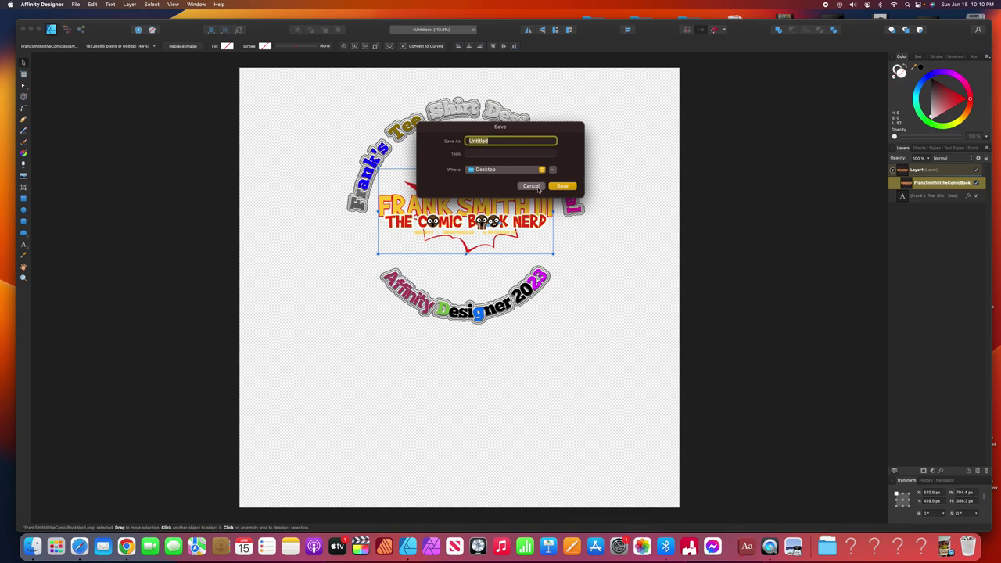
{"action": "left_click", "coordinate": [76, 5]}
{"action": "left_click", "coordinate": [95, 72]}
{"action": "left_click", "coordinate": [493, 141]}
{"action": "key", "text": "BackSpace"}
{"action": "key", "text": "BackSpace"}
{"action": "key", "text": "BackSpace"}
{"action": "key", "text": "BackSpace"}
{"action": "key", "text": "BackSpace"}
{"action": "key", "text": "BackSpace"}
{"action": "key", "text": "BackSpace"}
{"action": "type", "text": "Tutoria"}
{"action": "key", "text": "BackSpace"}
{"action": "key", "text": "BackSpace"}
{"action": "type", "text": "ial"}
{"action": "left_click", "coordinate": [568, 187]}
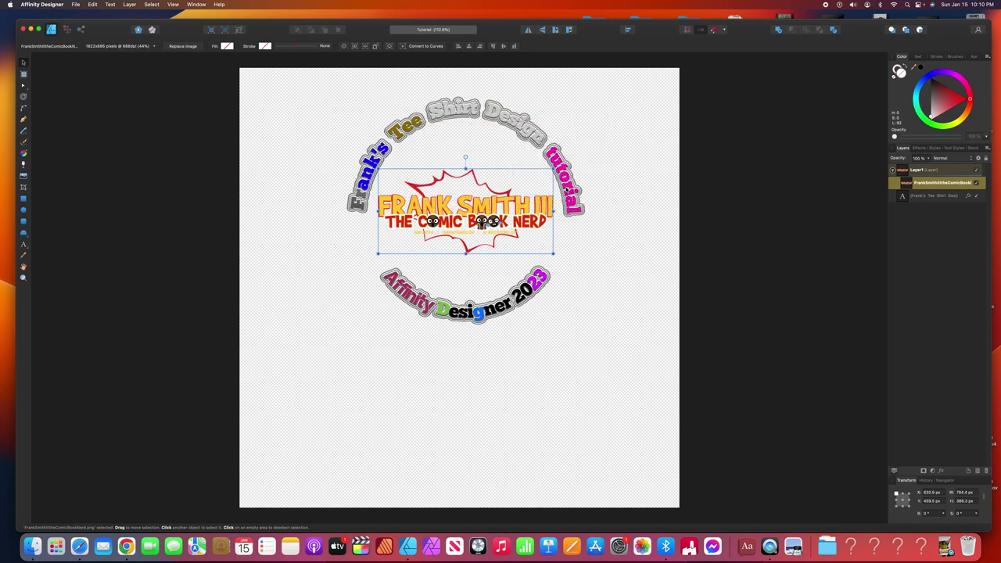
{"action": "left_click", "coordinate": [77, 4]}
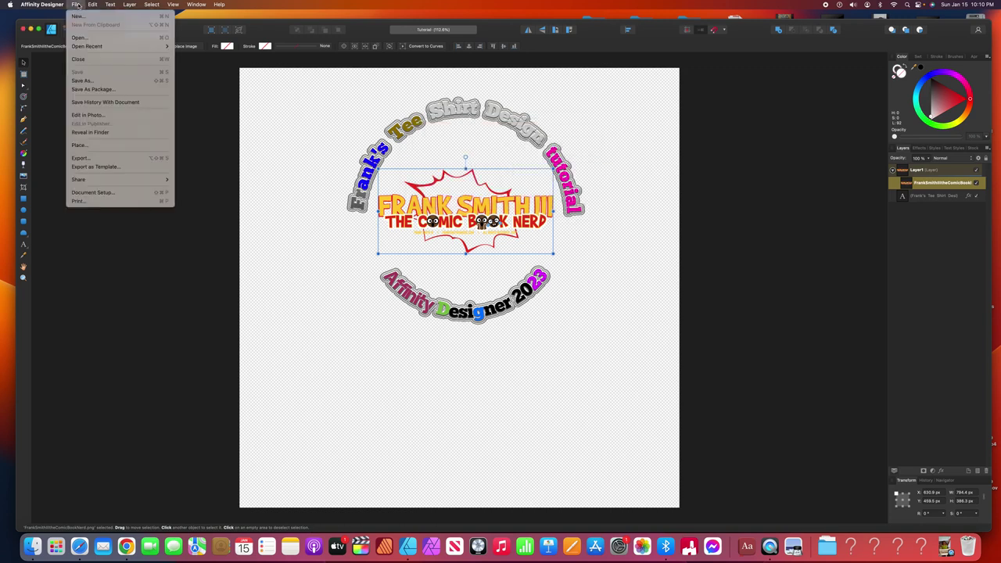
In the export settings, choose PNG as the format and continue
{"action": "left_click", "coordinate": [91, 159]}
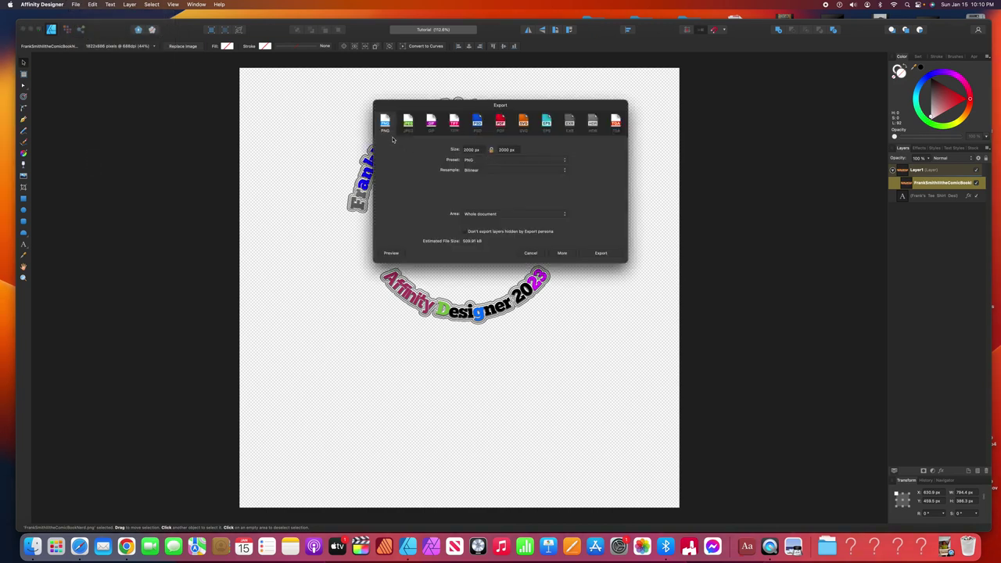
{"action": "left_click", "coordinate": [406, 132]}
{"action": "left_click", "coordinate": [384, 132]}
{"action": "left_click", "coordinate": [600, 253]}
Name the export 'Tutorial for affinity designer Tee Shirt design' and save it to the Desktop
{"action": "left_click", "coordinate": [497, 250]}
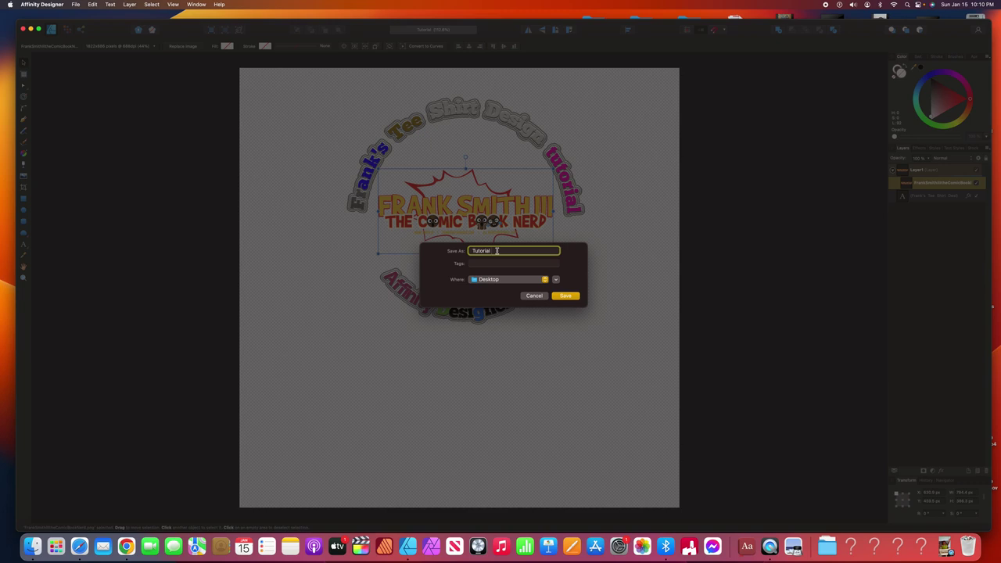
{"action": "type", "text": "for affinity designer"}
{"action": "type", "text": "Tee Short"}
{"action": "key", "text": "BackSpace"}
{"action": "key", "text": "BackSpace"}
{"action": "key", "text": "BackSpace"}
{"action": "type", "text": "irt design"}
{"action": "left_click", "coordinate": [573, 297]}
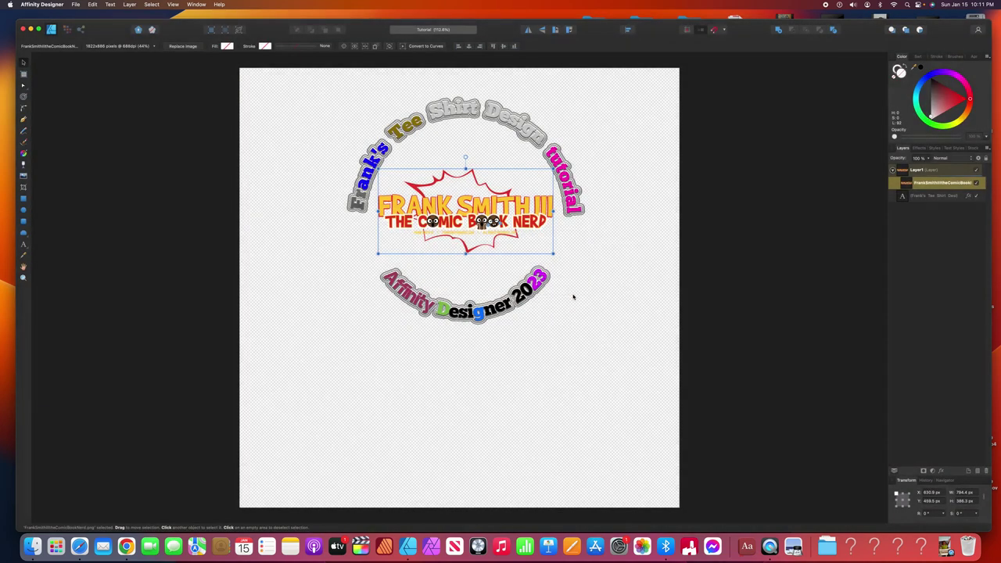
Preview the exported Tee Shirt PNG from the desktop, close it, and restore Affinity Designer
{"action": "left_click", "coordinate": [30, 29]}
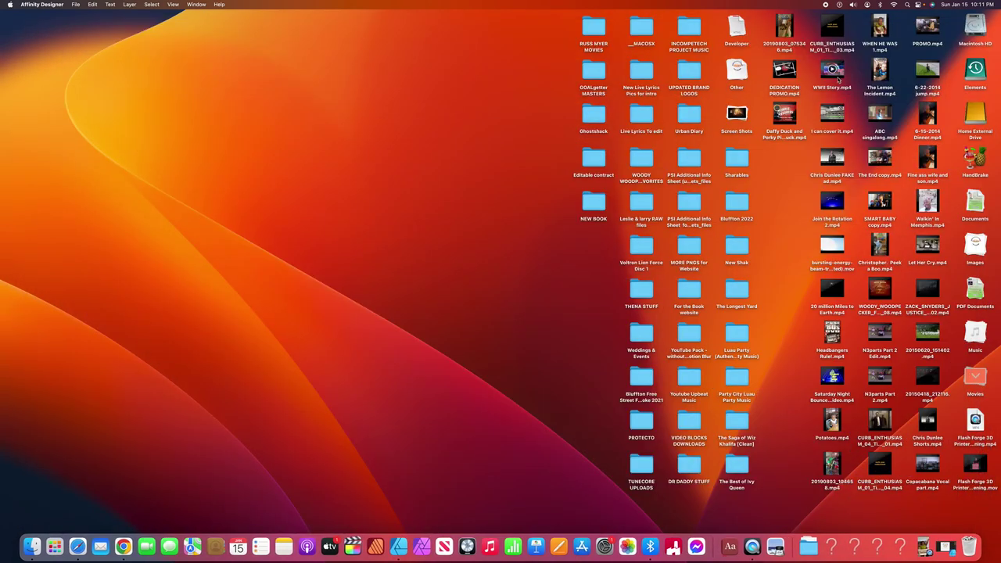
{"action": "left_click", "coordinate": [979, 229]}
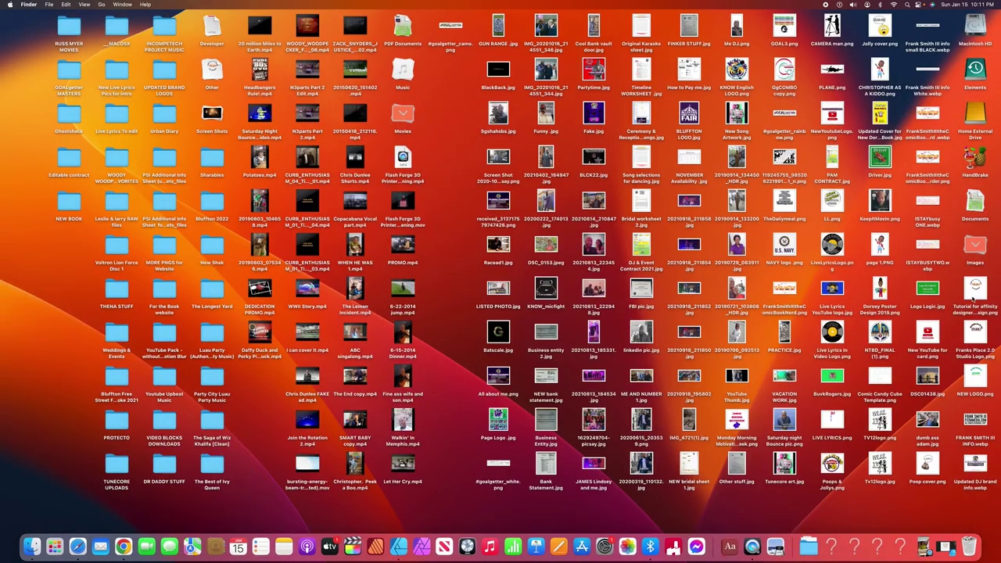
{"action": "double_click", "coordinate": [975, 289]}
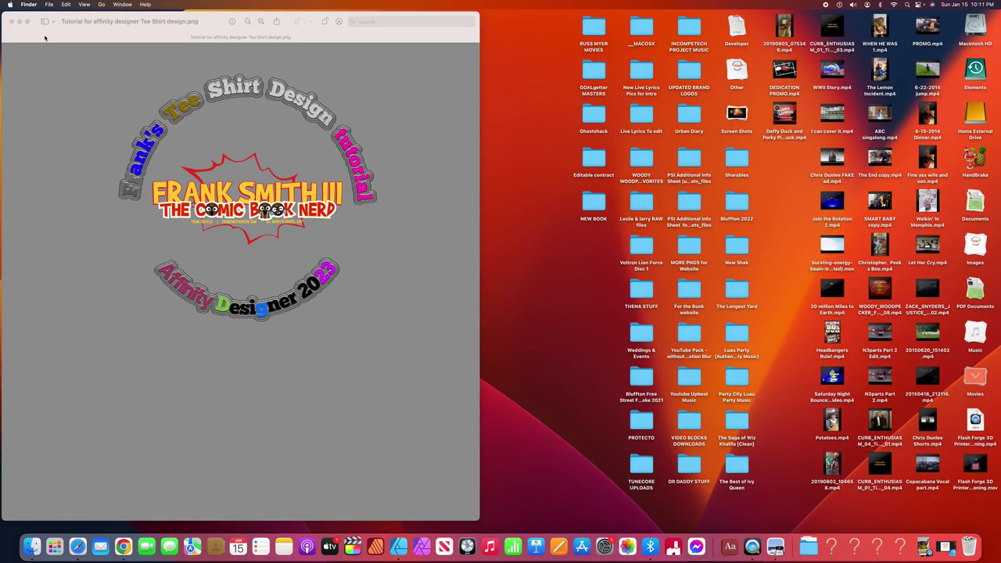
{"action": "left_click", "coordinate": [11, 21]}
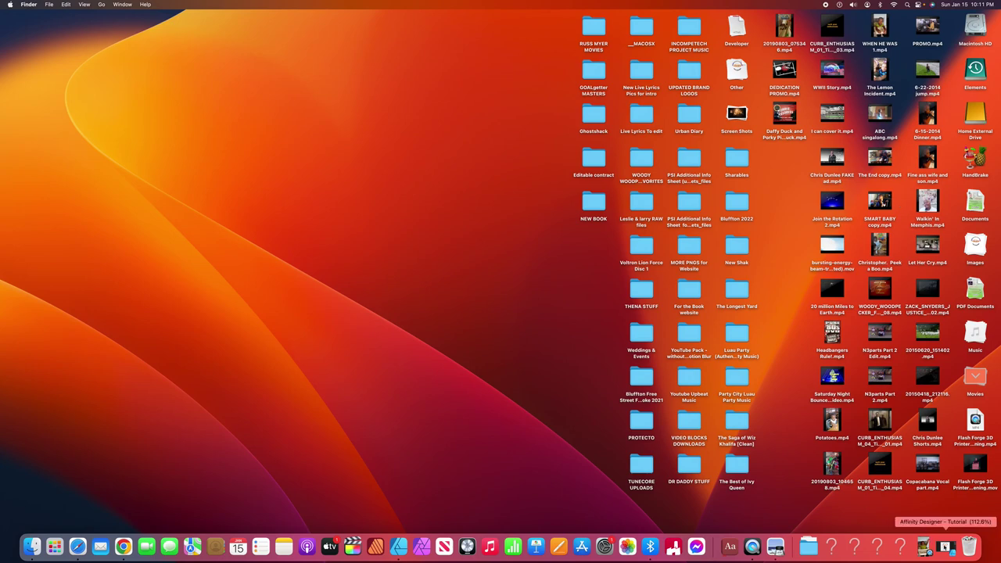
{"action": "left_click", "coordinate": [946, 547]}
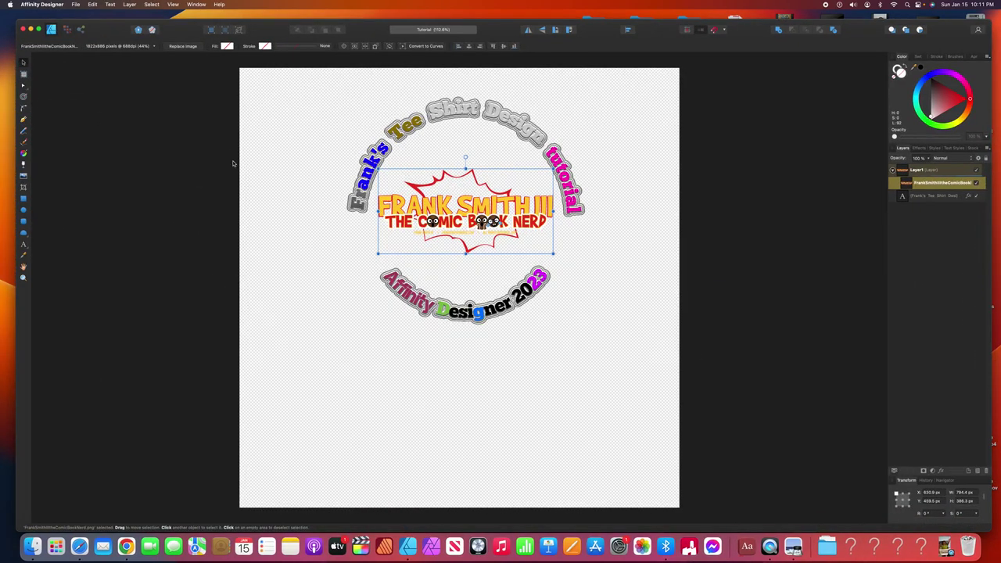